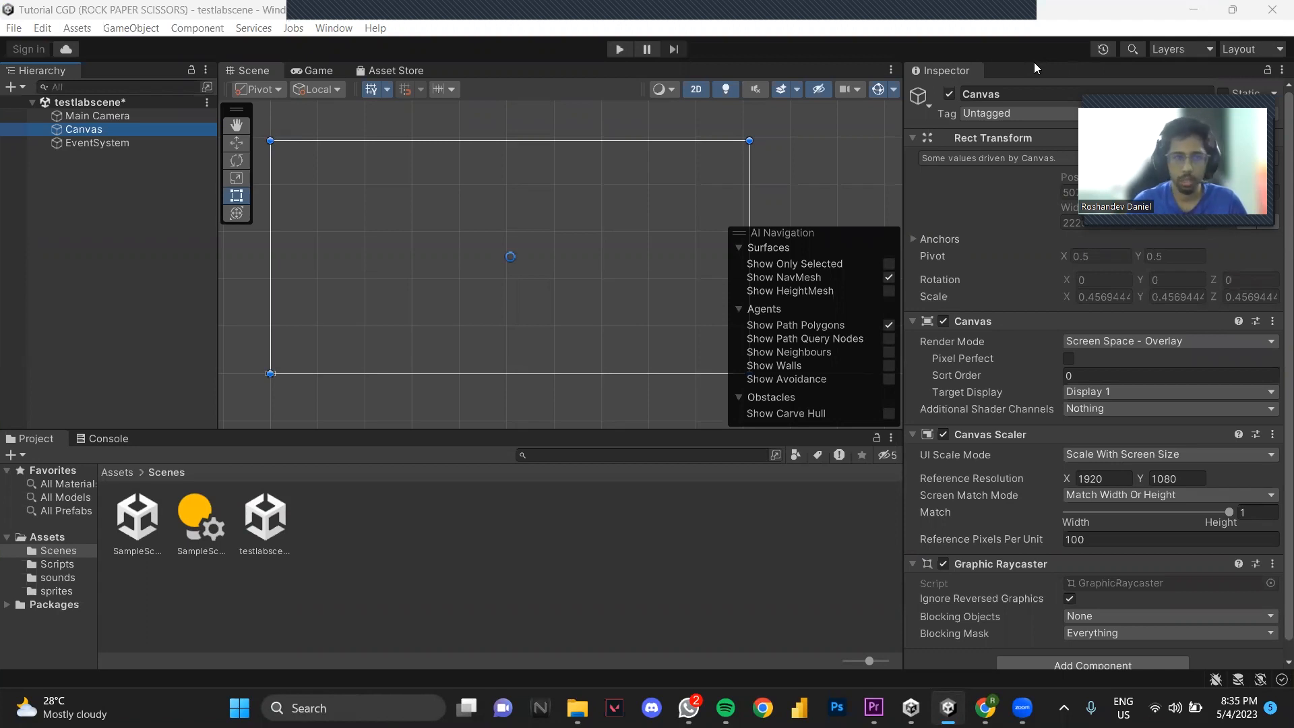
# - Add a legacy UI Text object under the Canvas and name it RESULT
pyautogui.rightClick(95, 136)
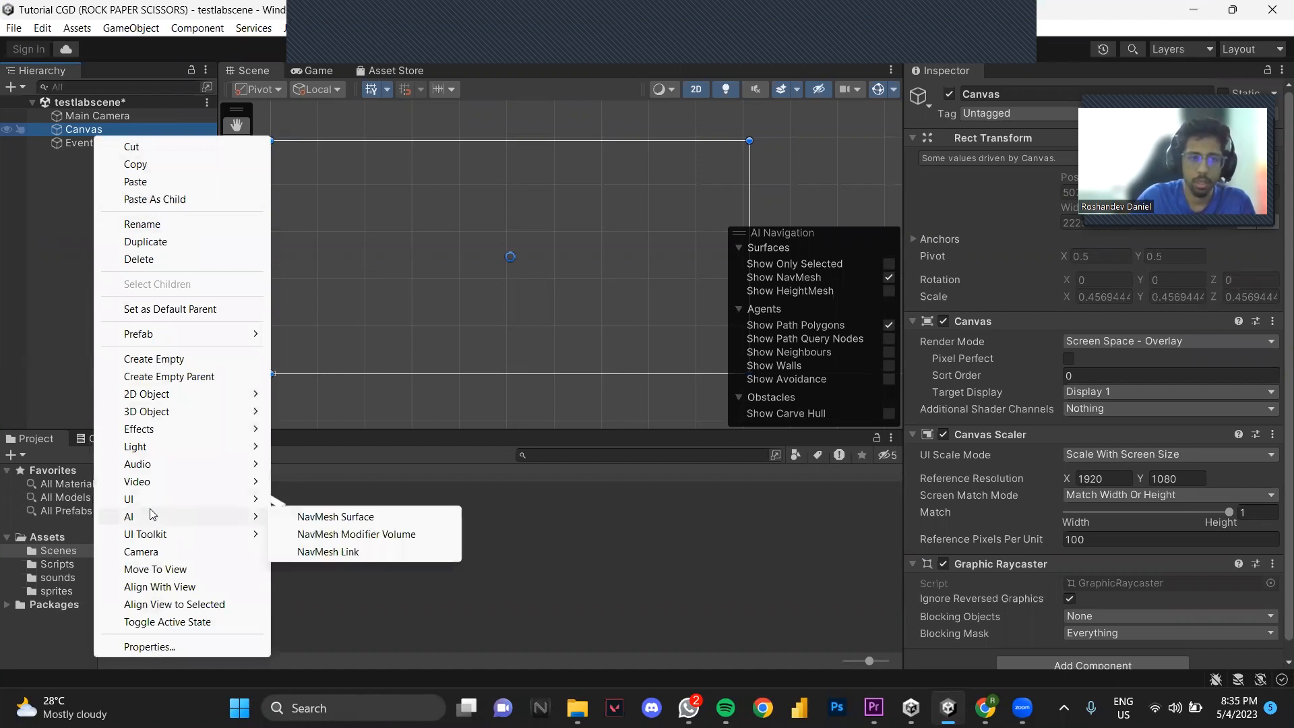
pyautogui.moveTo(226, 507)
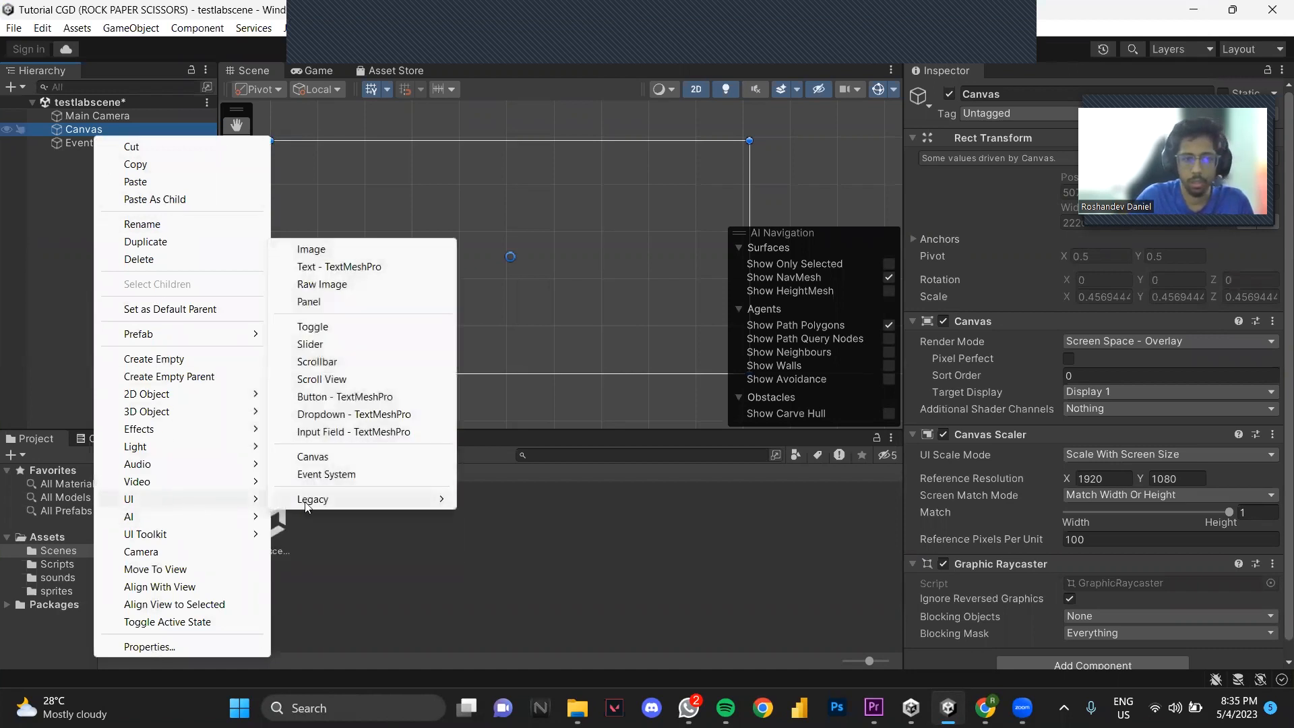
pyautogui.moveTo(432, 500)
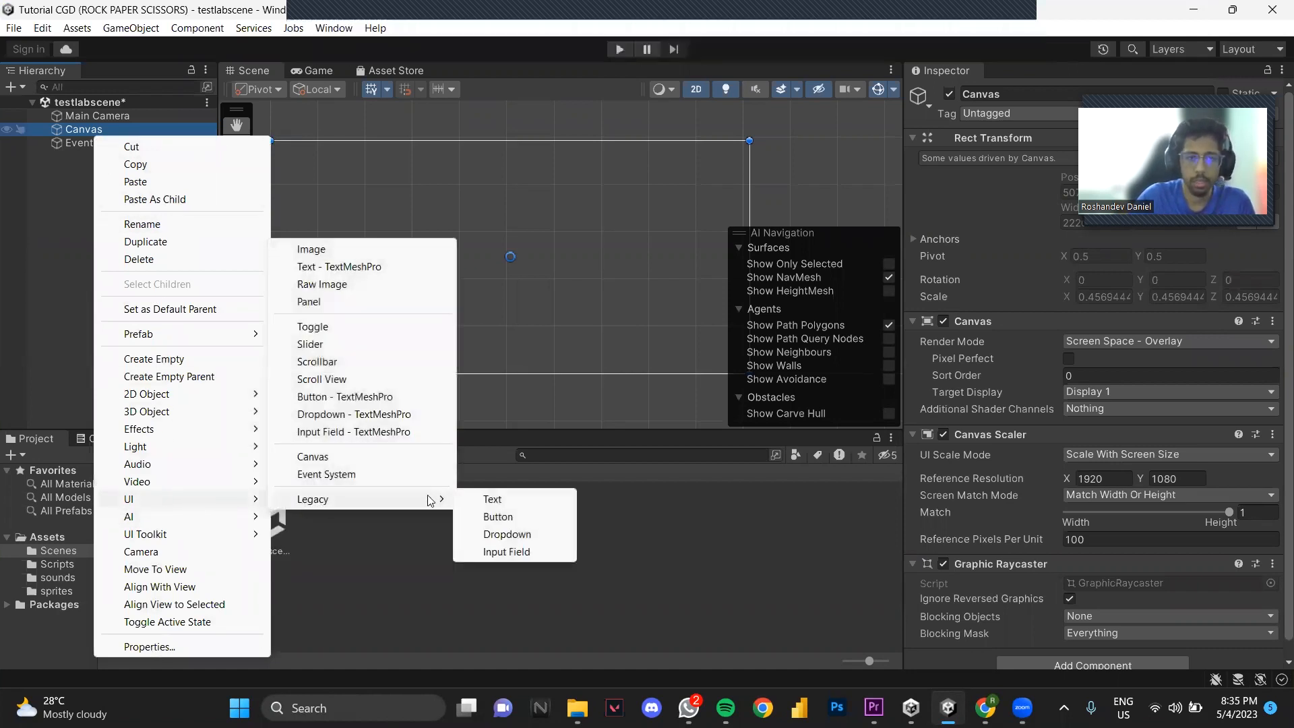
pyautogui.click(494, 500)
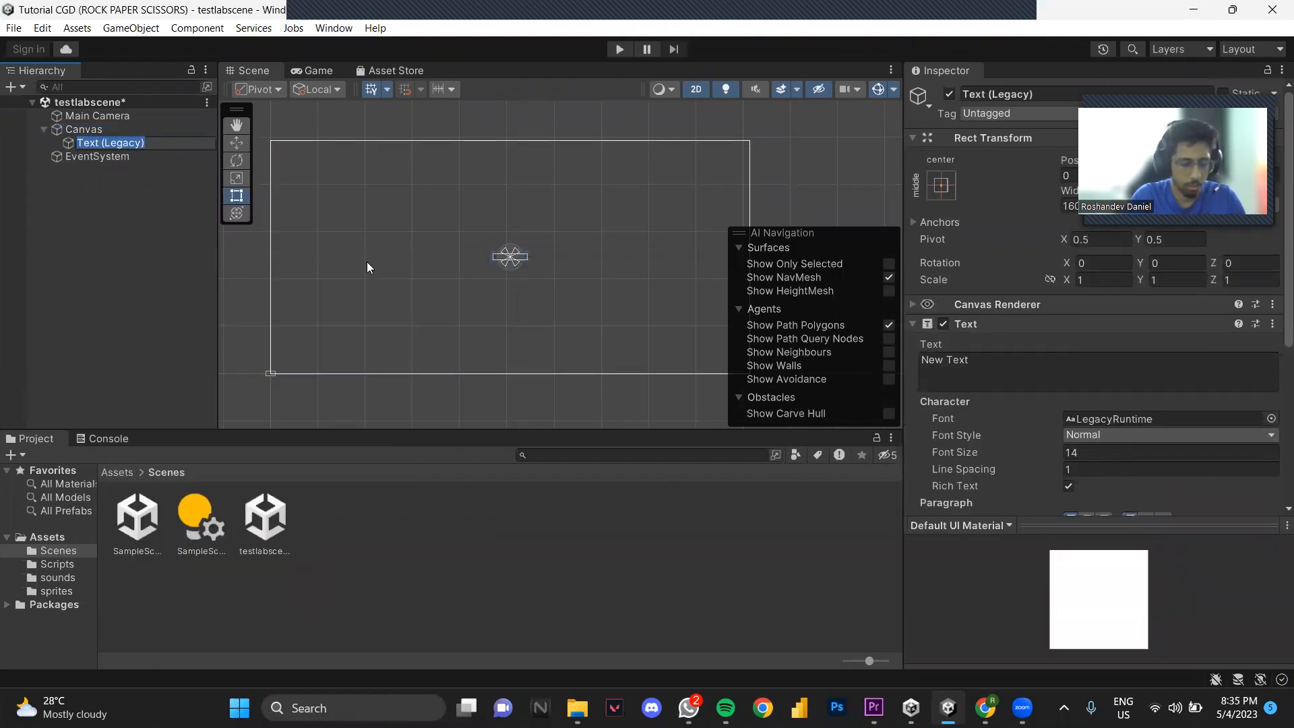
pyautogui.write('r')
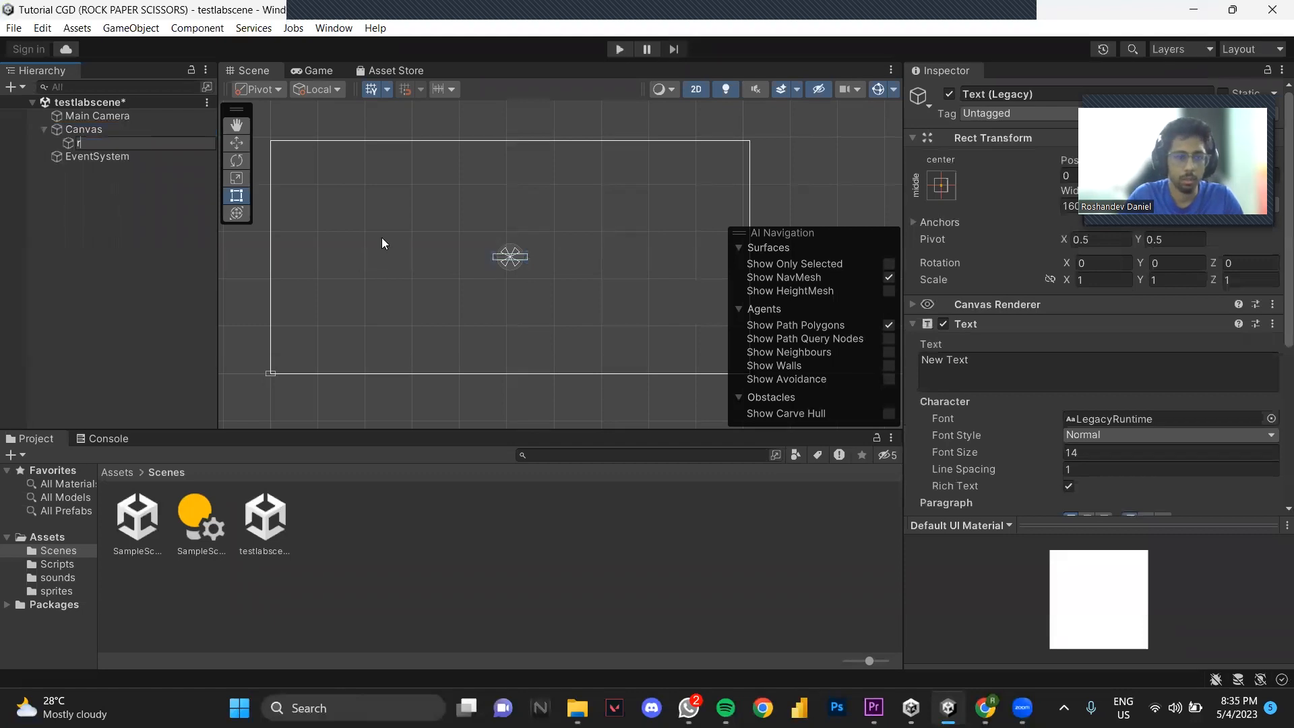
pyautogui.press('BackSpace')
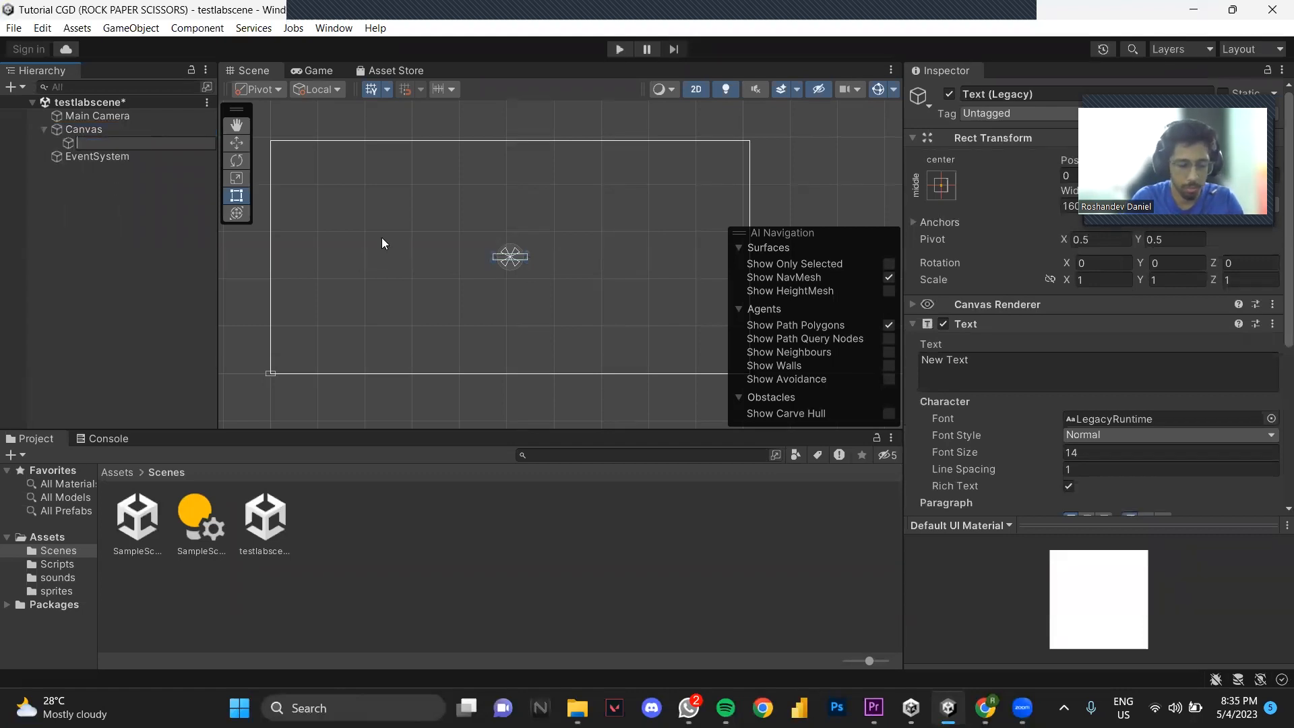
pyautogui.write('RESULT')
pyautogui.click(381, 238)
# - Scale the RESULT text up to about 1.425 in X and 2.4 in Y
pyautogui.click(85, 146)
pyautogui.press('r')
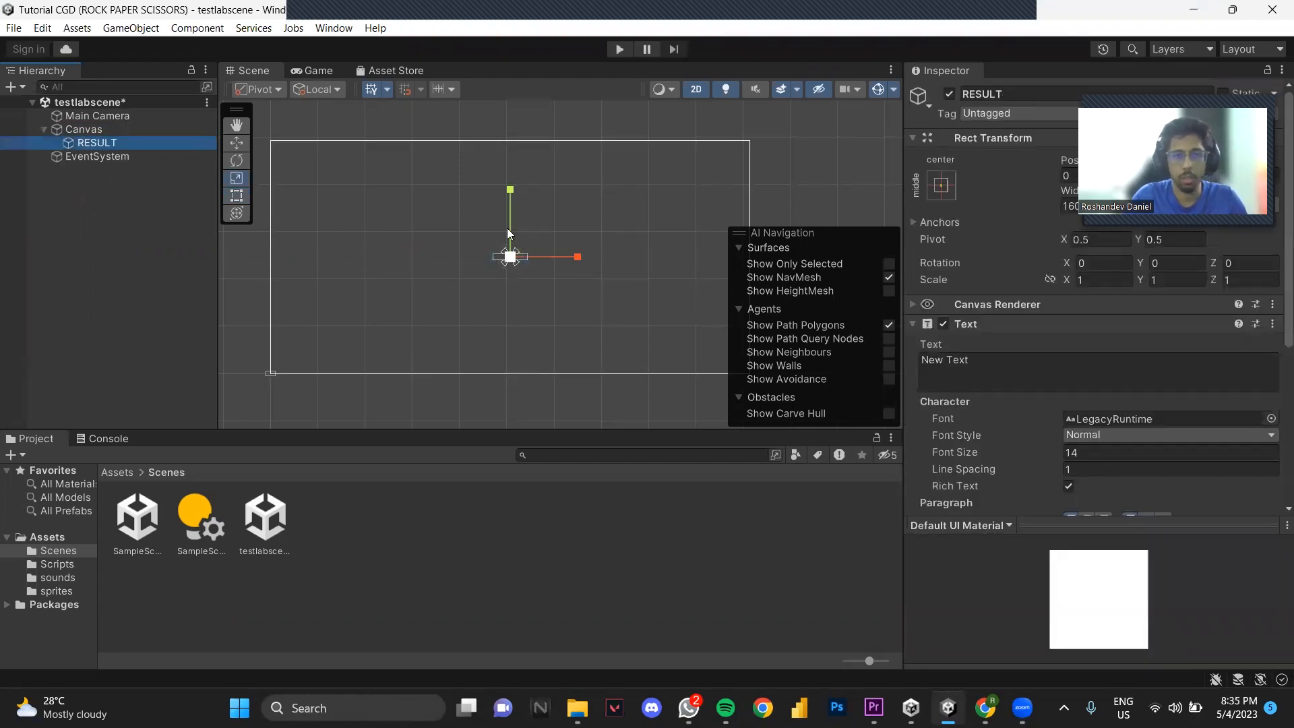
pyautogui.moveTo(511, 198); pyautogui.dragTo(504, 106)
pyautogui.moveTo(578, 257); pyautogui.dragTo(623, 263)
# - Centre the RESULT text horizontally and vertically, set both overflow modes to Overflow, and set the font size to 20
pyautogui.scroll(-2, 1180, 495)
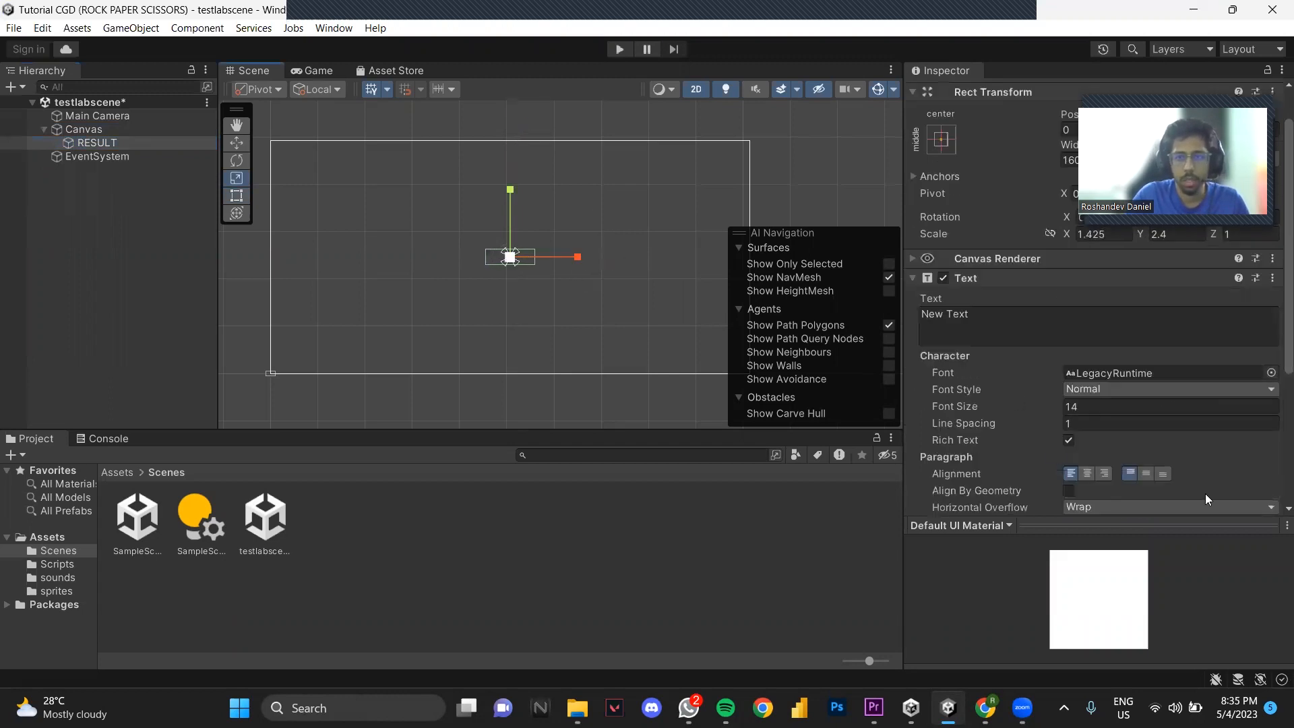
pyautogui.scroll(-2, 1167, 452)
pyautogui.click(1154, 464)
pyautogui.click(1133, 498)
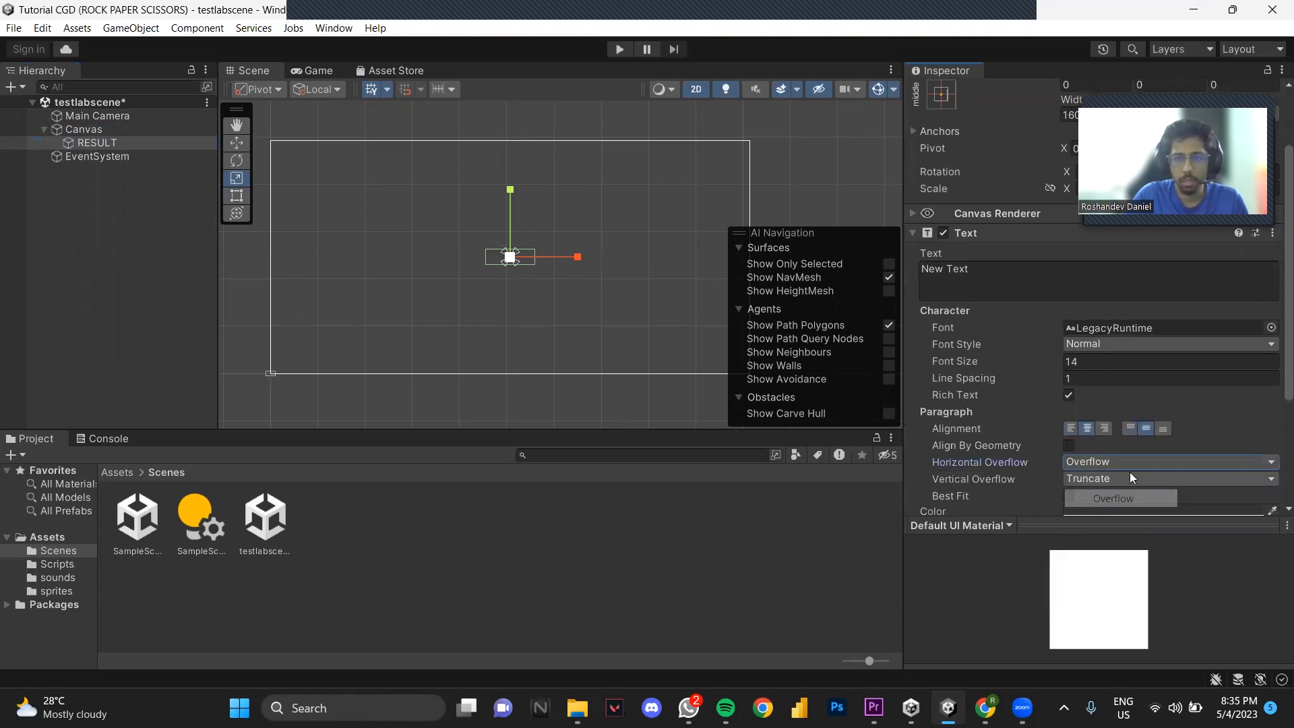
pyautogui.click(1129, 476)
pyautogui.click(1126, 516)
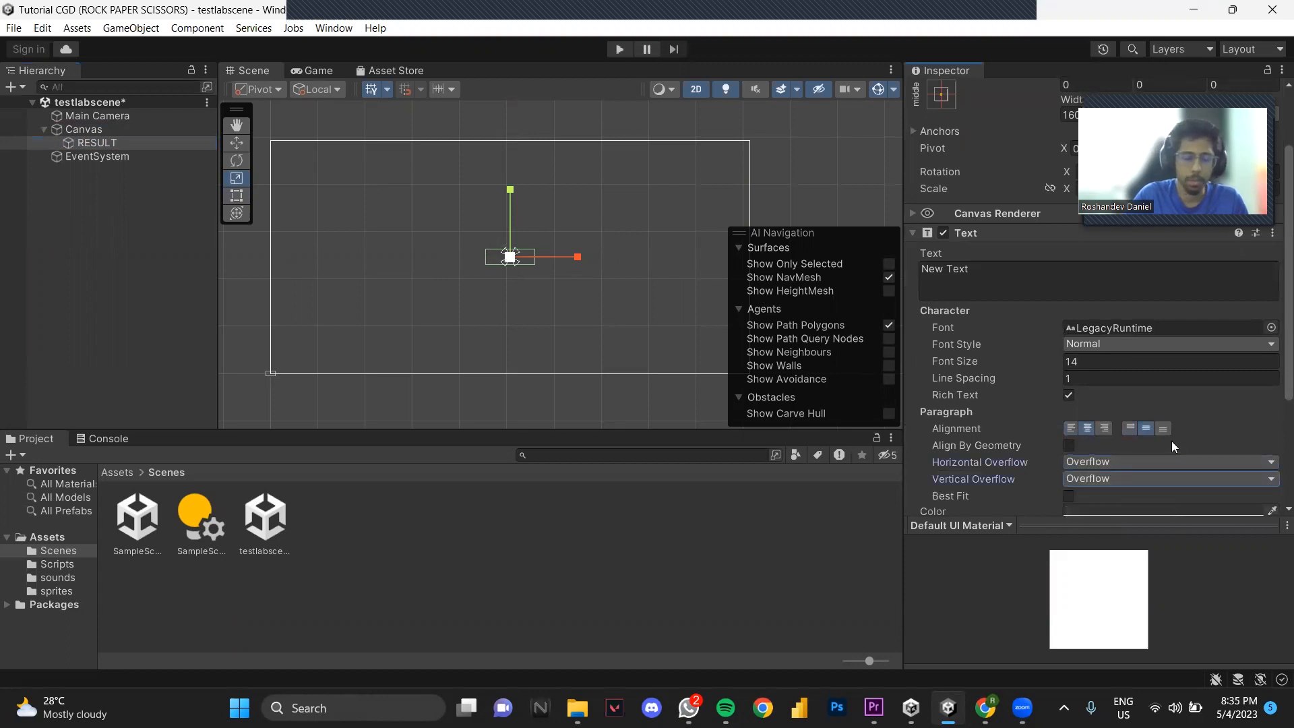
pyautogui.click(1101, 362)
pyautogui.write('20')
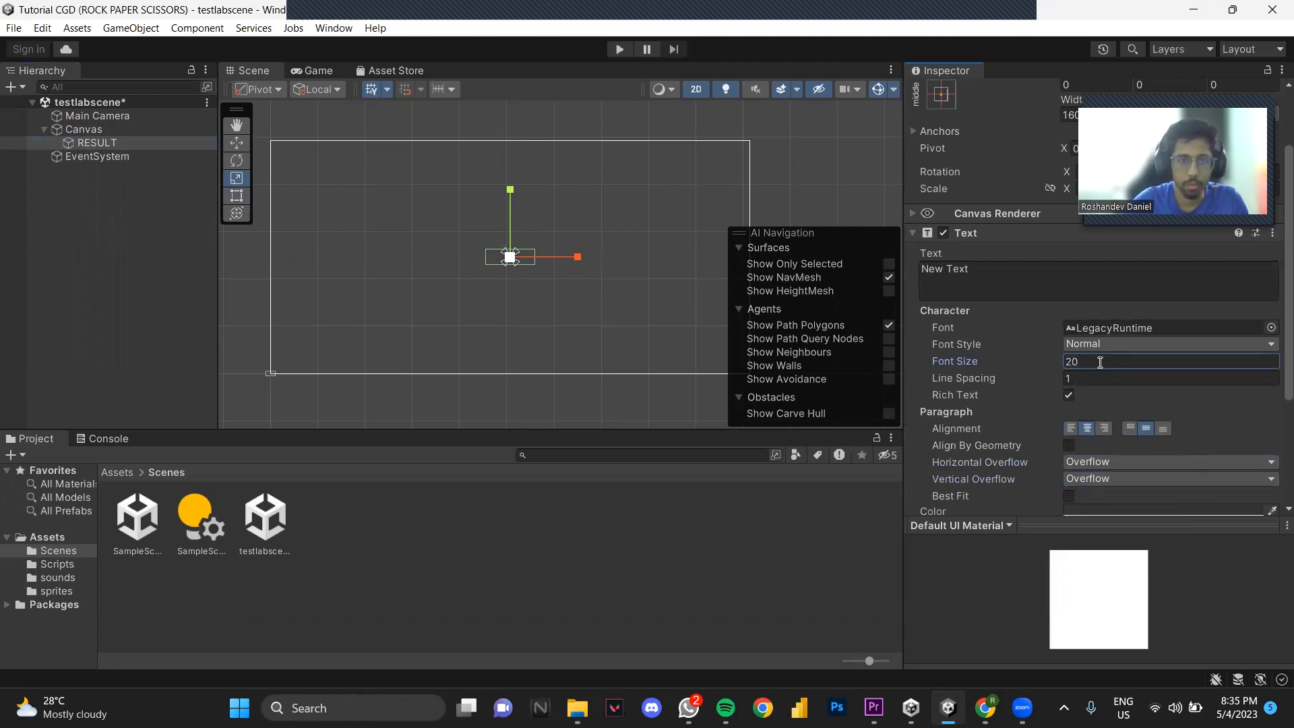
# - Move the RESULT text straight up to a Y position of about 242
pyautogui.click(236, 143)
pyautogui.moveTo(510, 202); pyautogui.dragTo(506, 146)
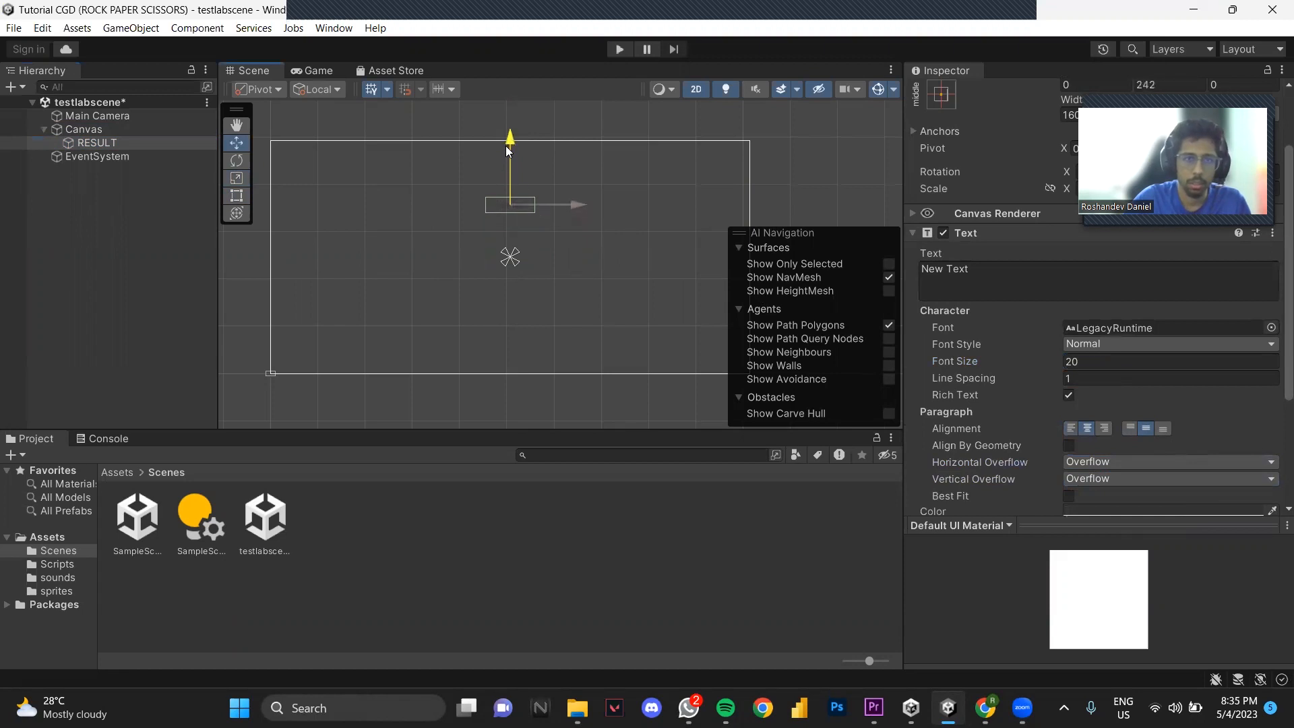
pyautogui.click(358, 259)
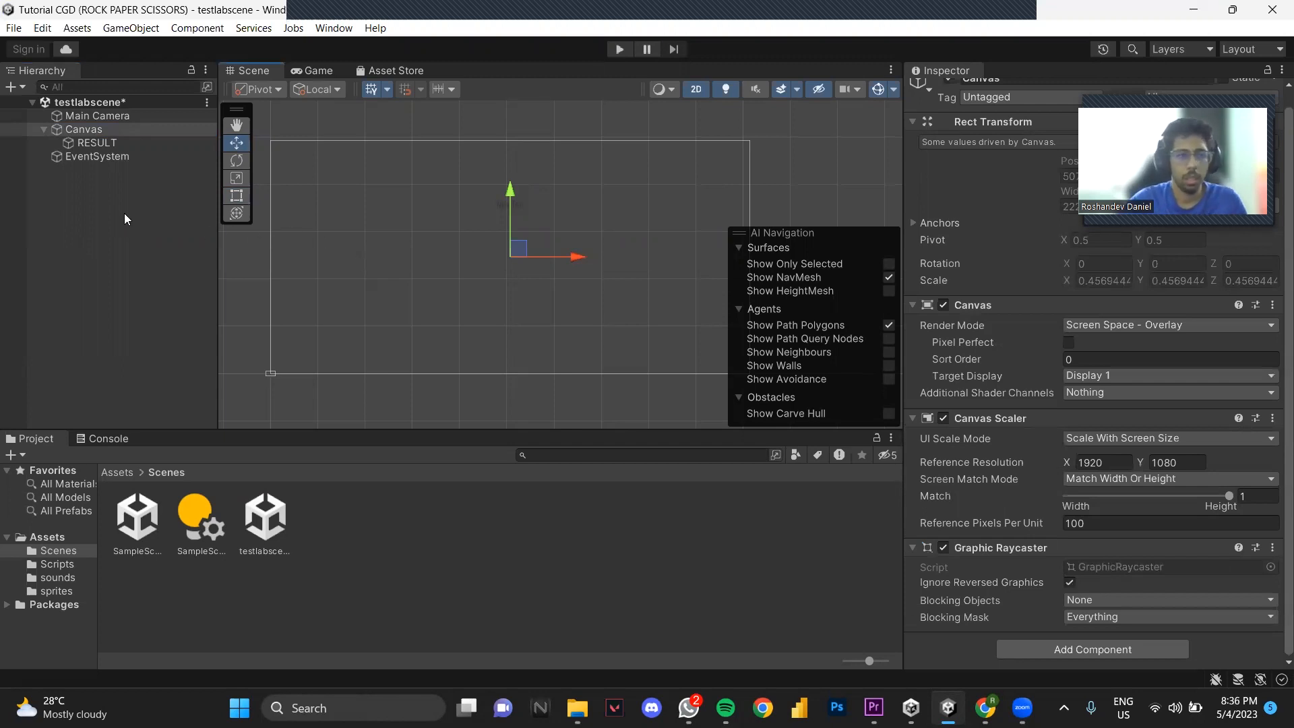
# - Add a legacy UI Button under the Canvas and move it near the canvas's lower-left corner
pyautogui.rightClick(98, 128)
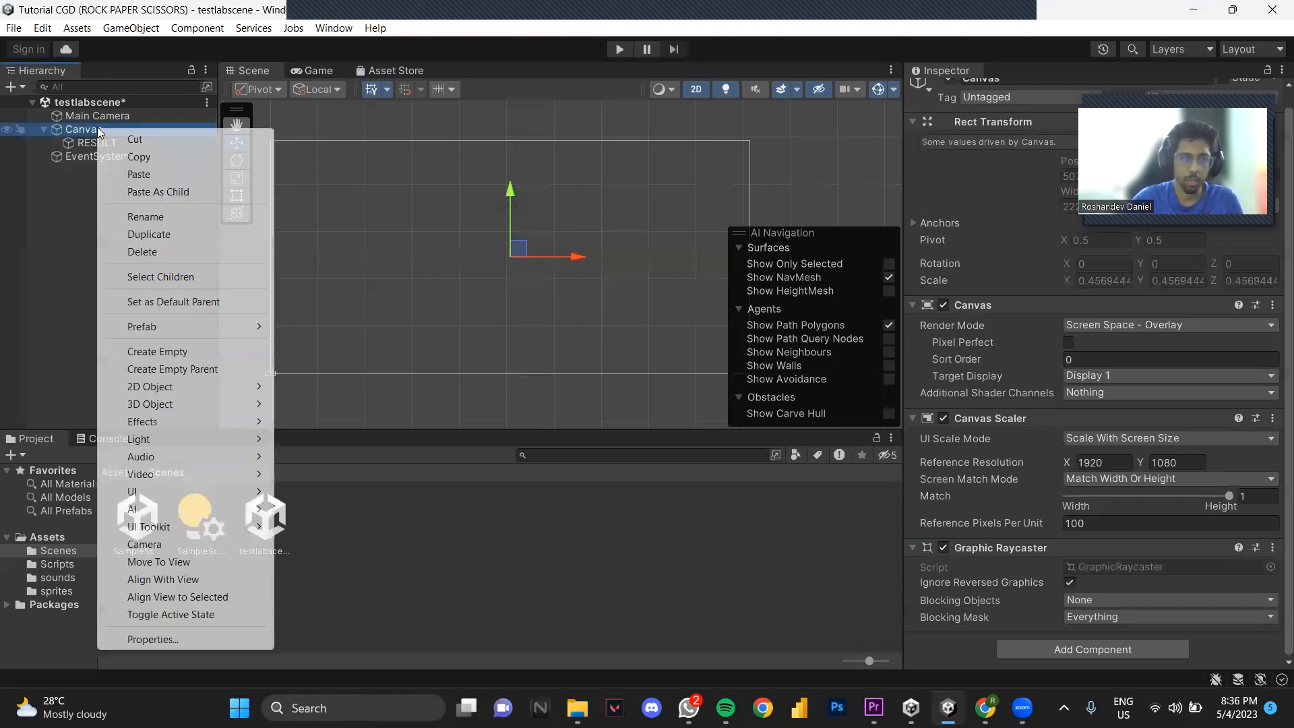
pyautogui.moveTo(186, 492)
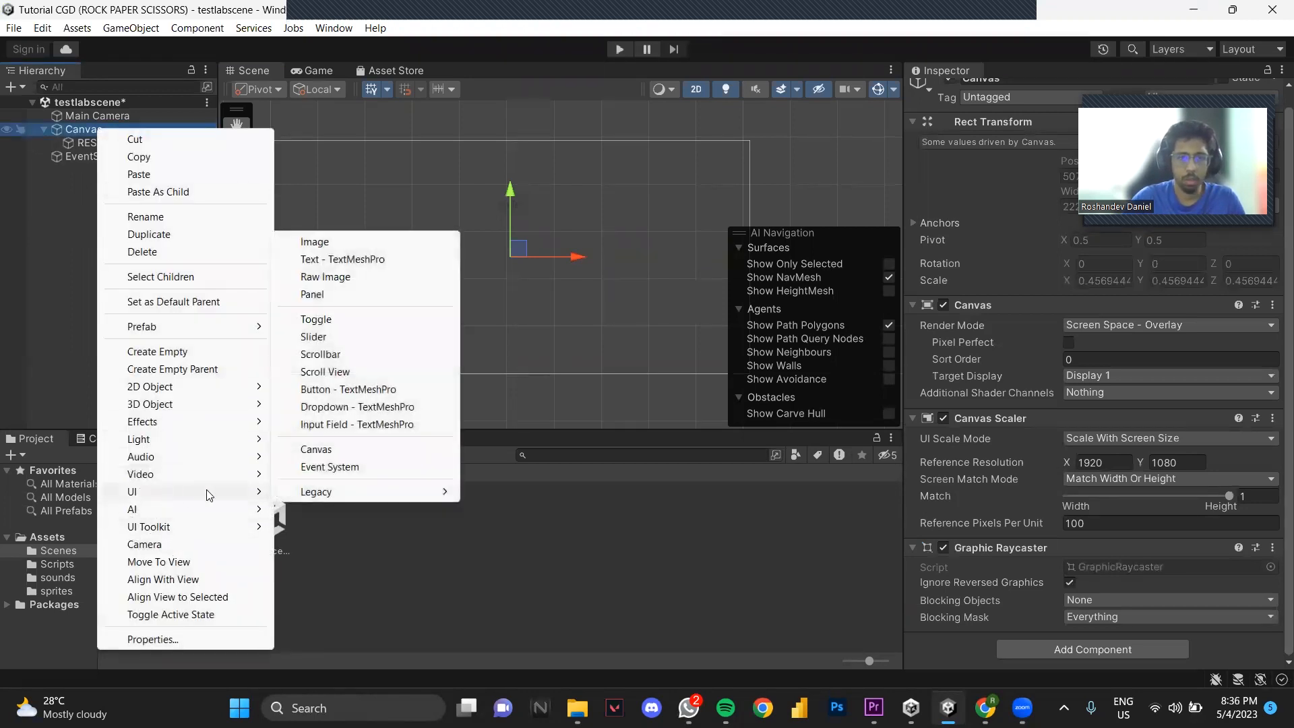
pyautogui.moveTo(310, 499)
pyautogui.click(496, 509)
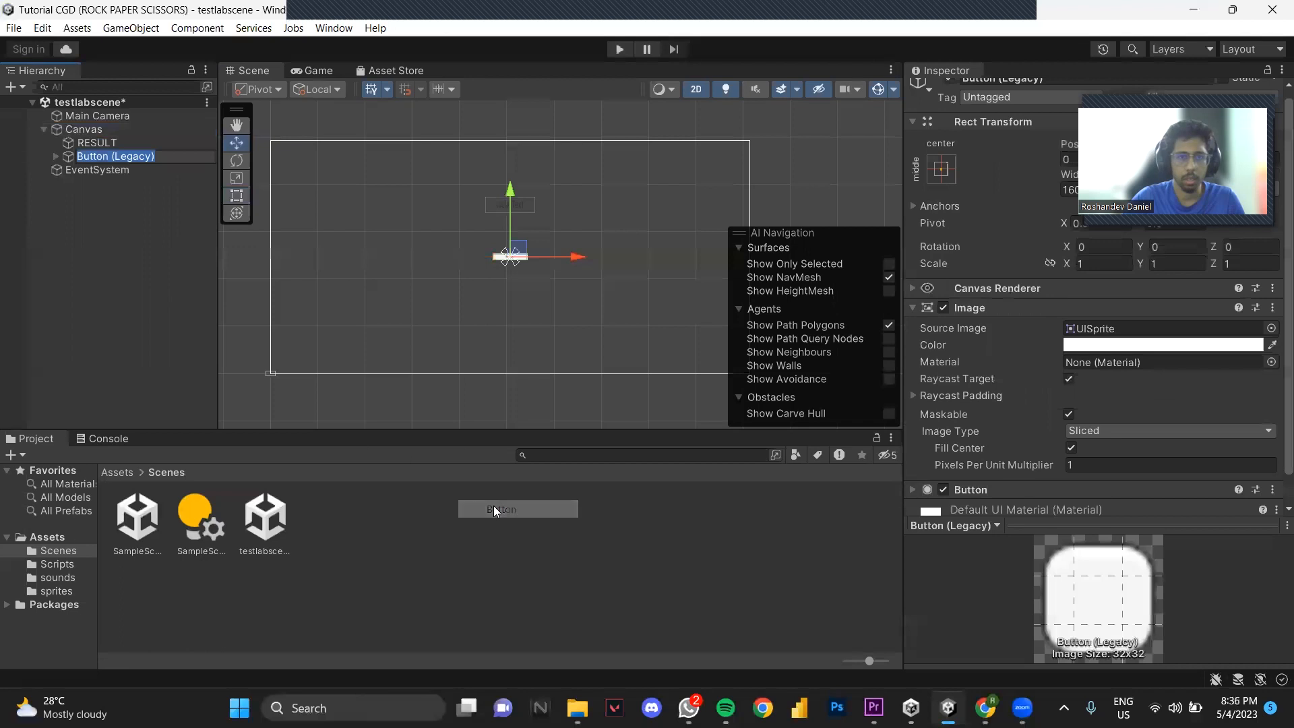
pyautogui.moveTo(510, 215); pyautogui.dragTo(397, 351)
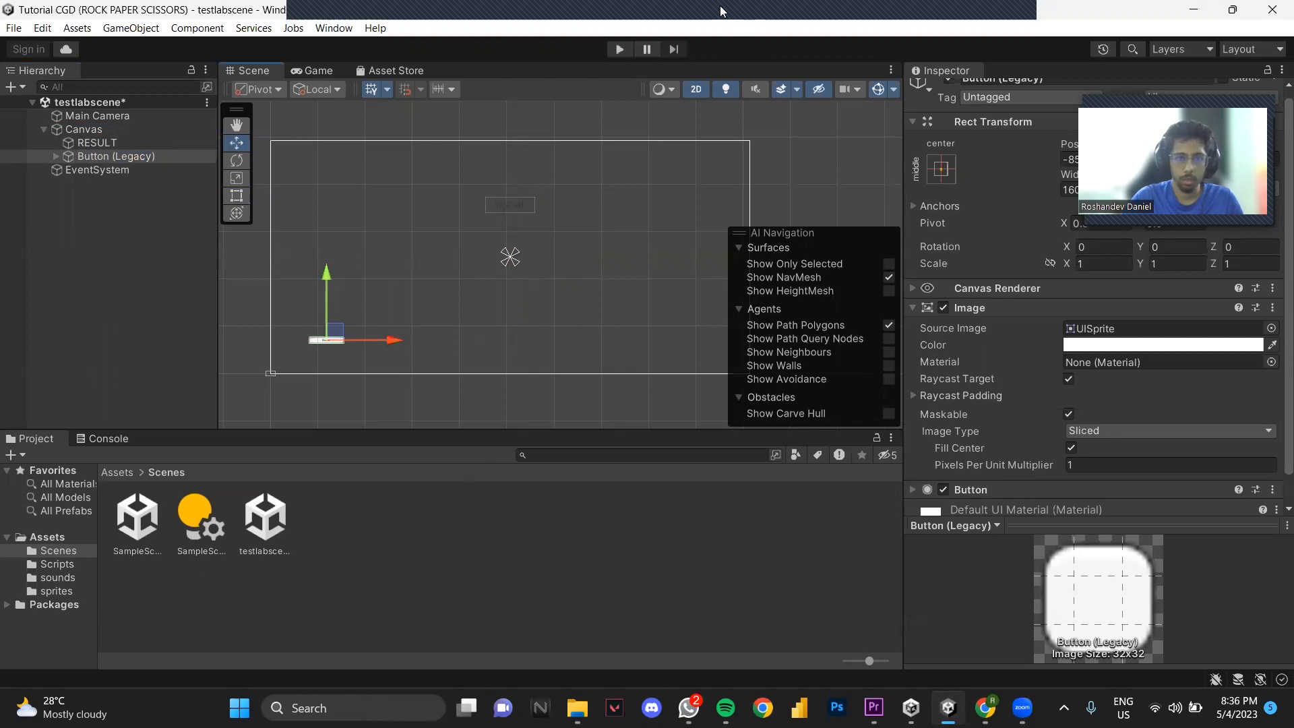
# - Rename the new button as Rock
pyautogui.click(104, 152)
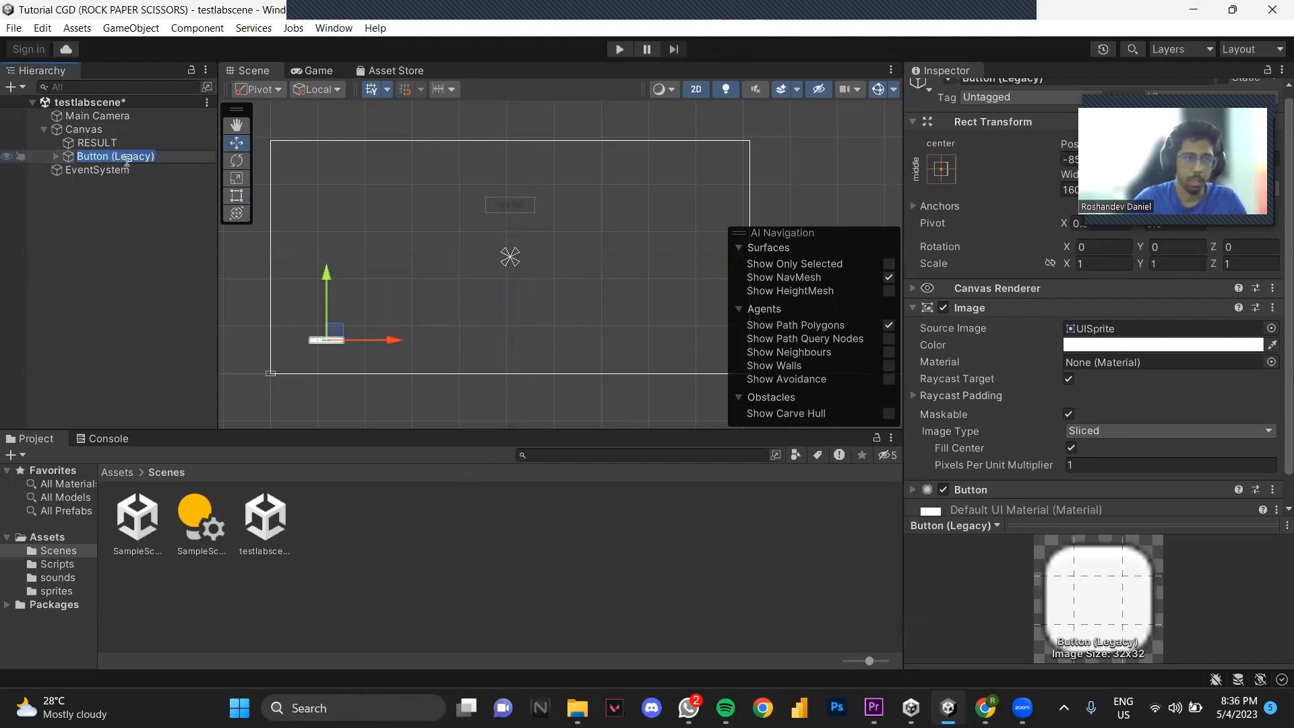
pyautogui.write('Rock')
pyautogui.press('Return')
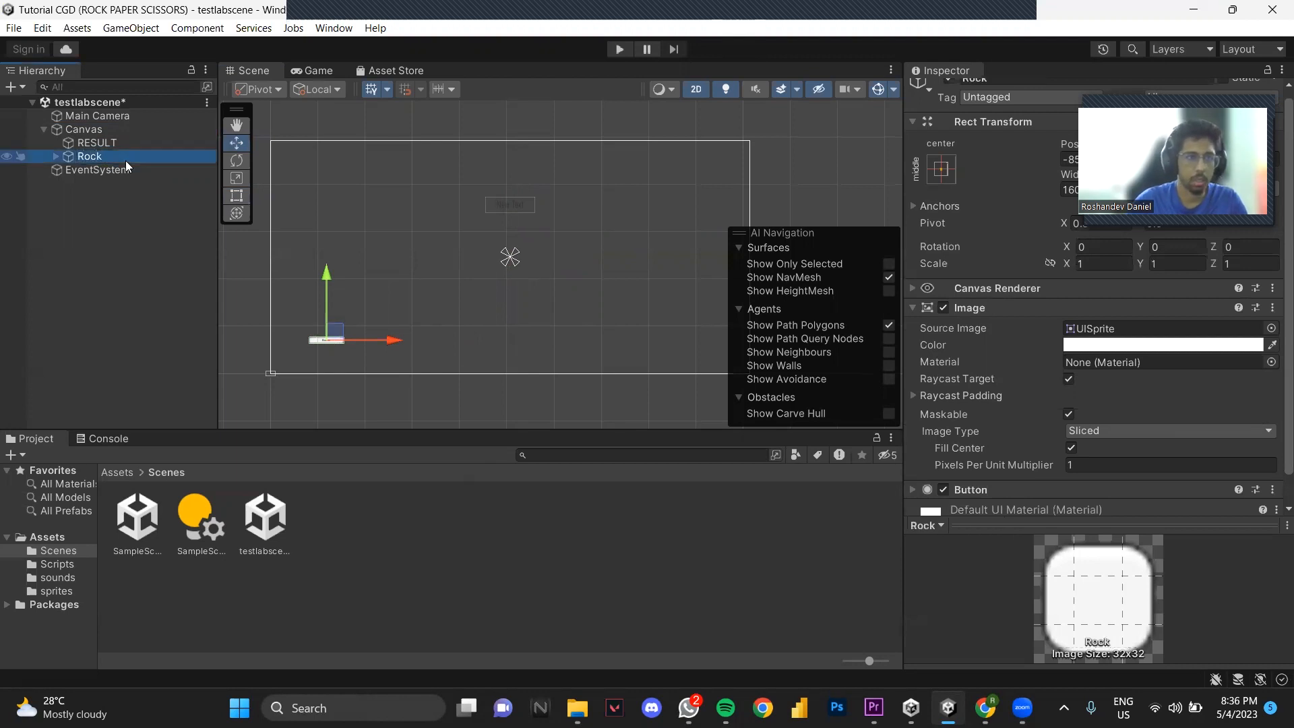
# - Duplicate the Rock button to make three copies under the Canvas
pyautogui.rightClick(98, 156)
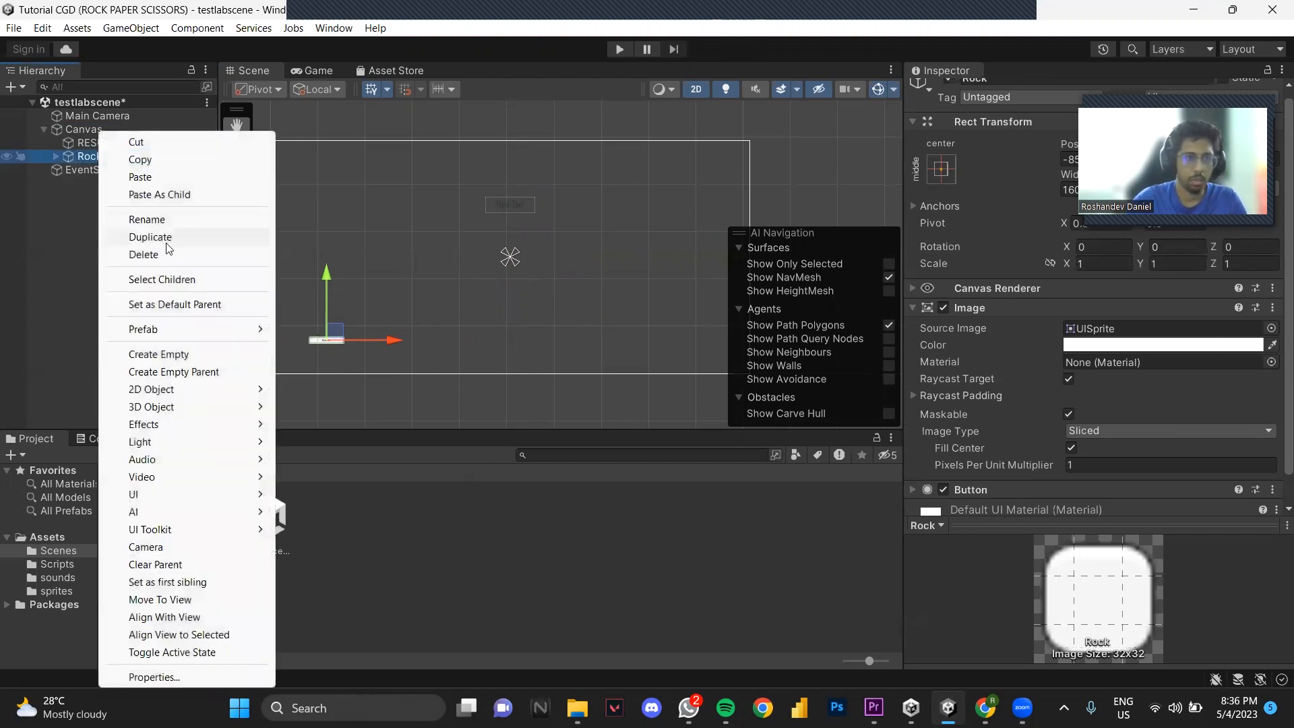
pyautogui.click(155, 234)
pyautogui.rightClick(119, 170)
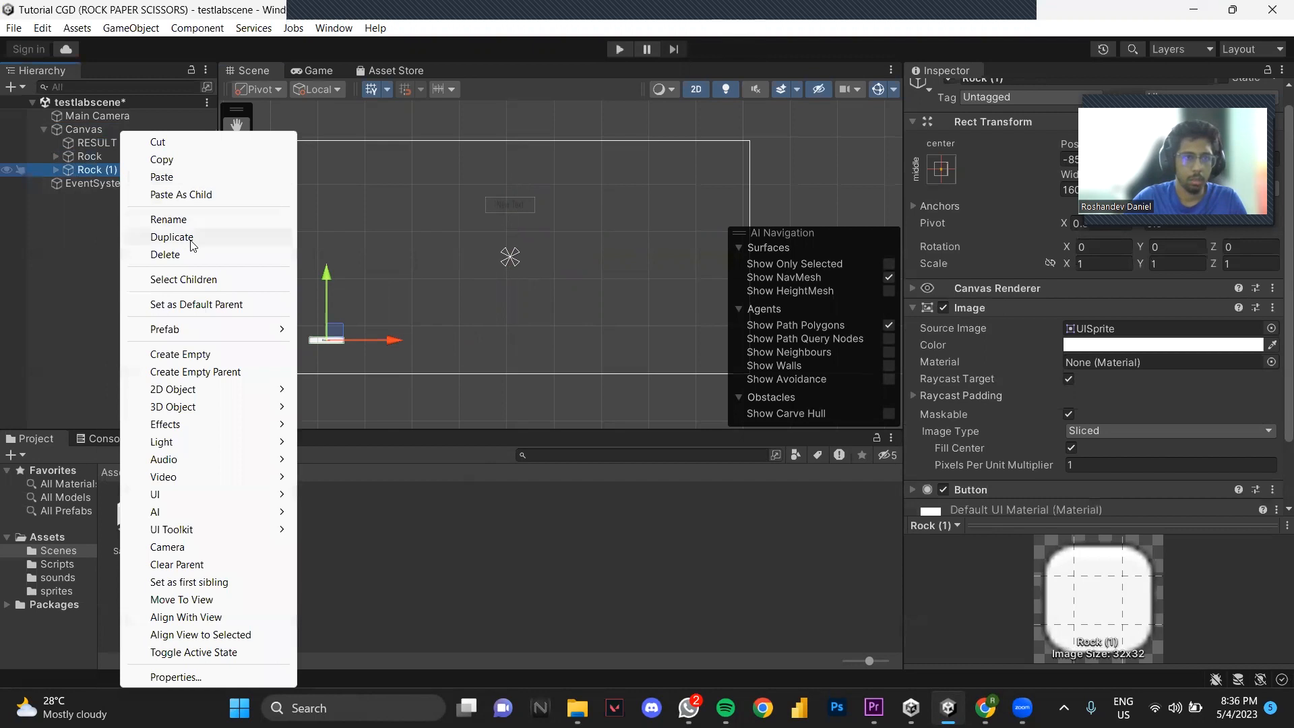
pyautogui.click(193, 244)
pyautogui.rightClick(202, 183)
pyautogui.click(253, 236)
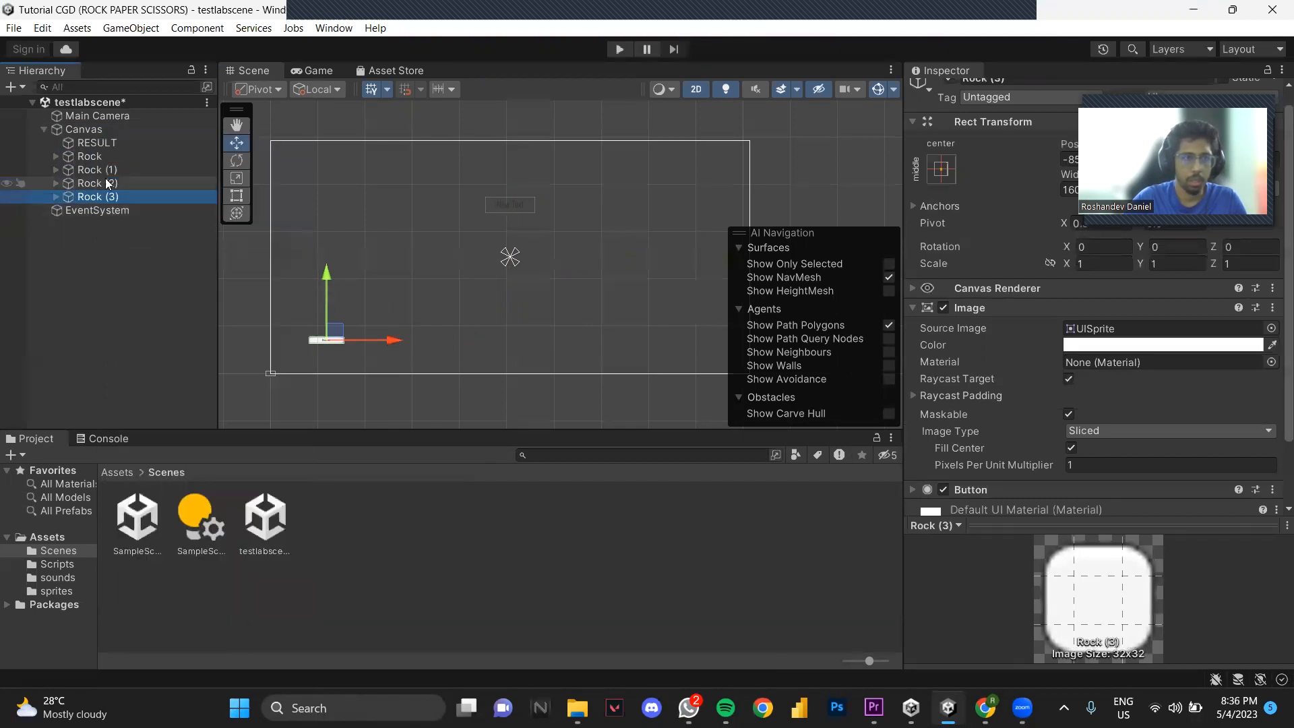
# - Rename the second copy of the Rock button as paper
pyautogui.click(102, 170)
pyautogui.click(112, 184)
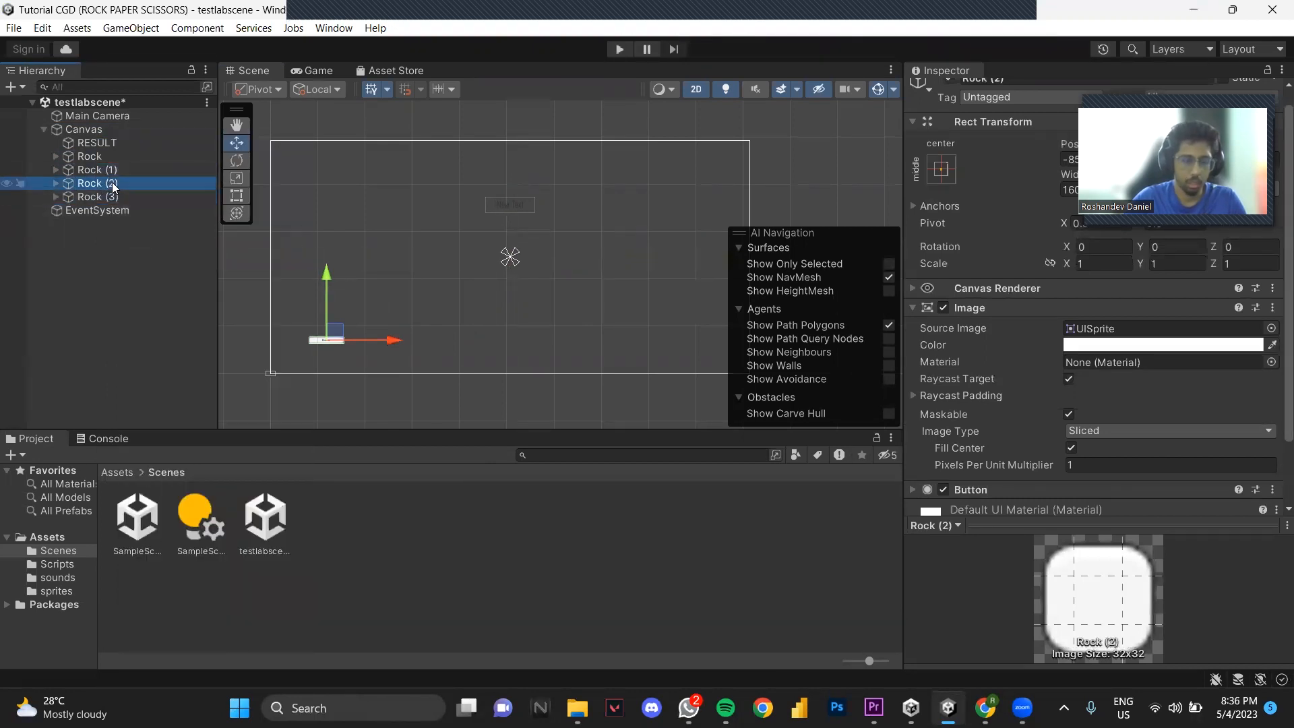
pyautogui.click(112, 183)
pyautogui.write('paper')
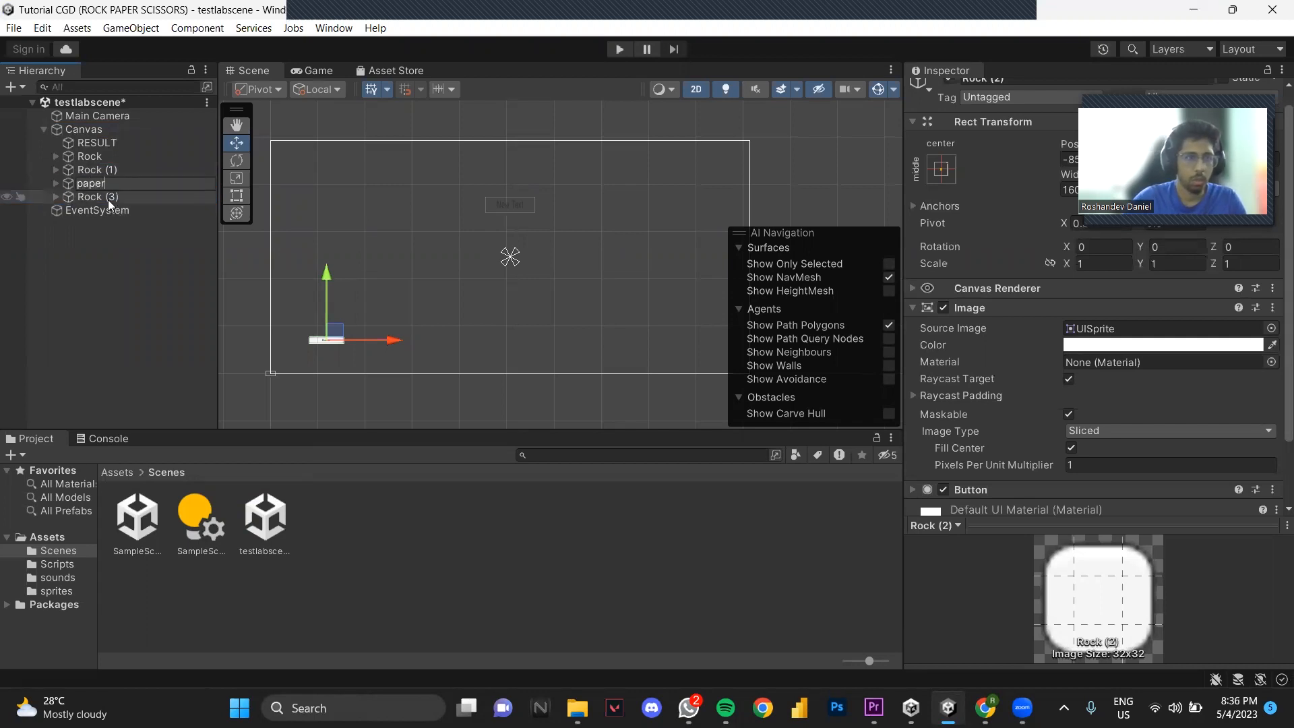
pyautogui.click(108, 198)
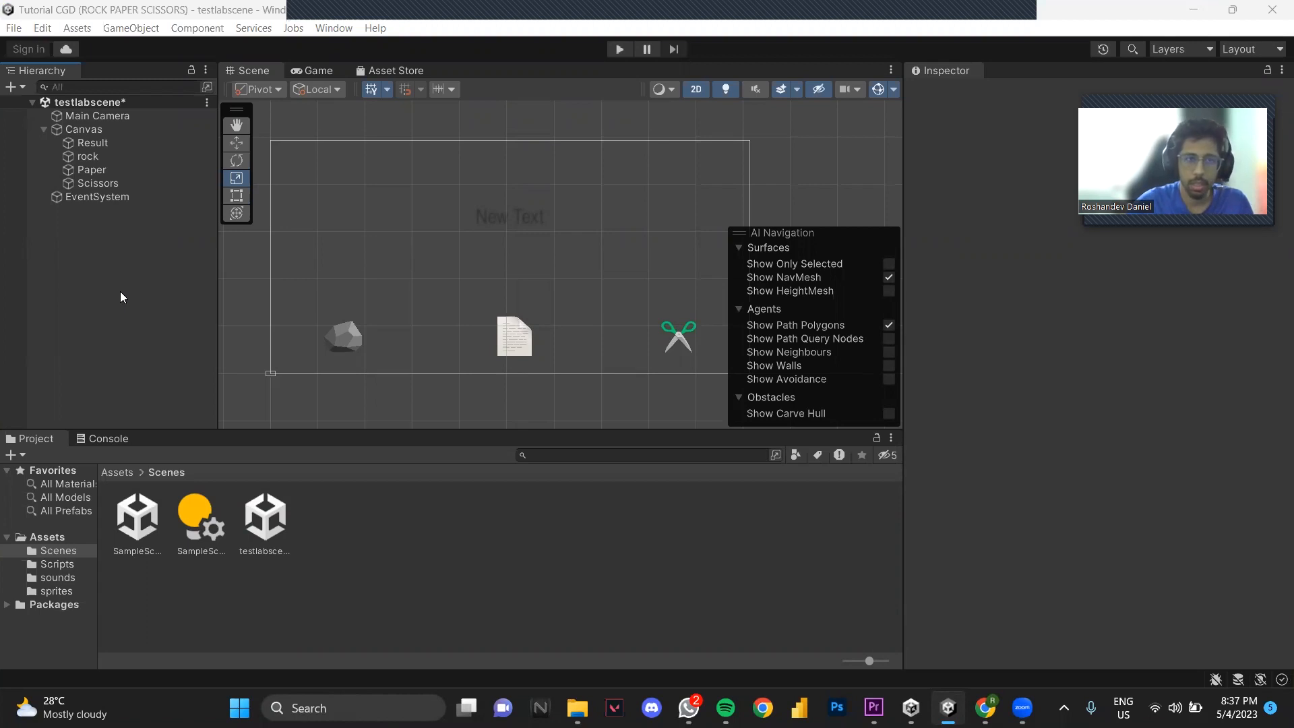
# - Add a UI Image under the Canvas and scale it to about 2.24 in X and 1.93 in Y
pyautogui.rightClick(89, 131)
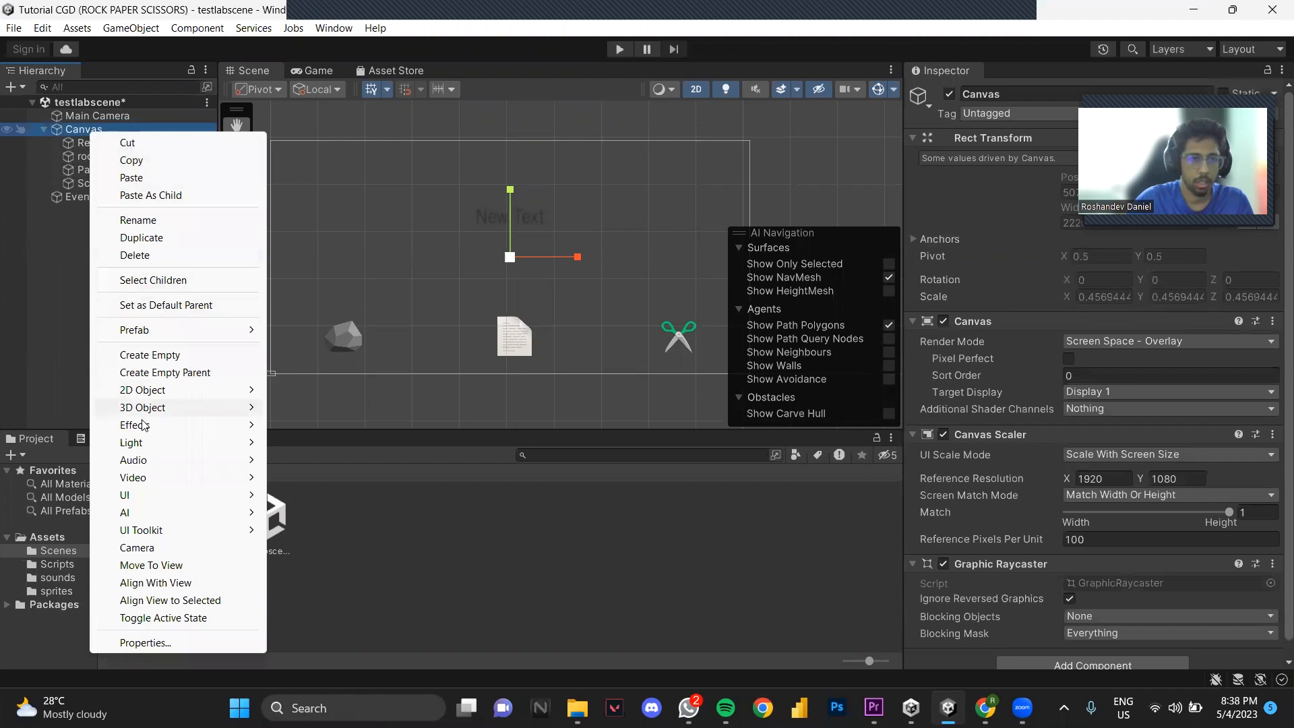
pyautogui.moveTo(163, 496)
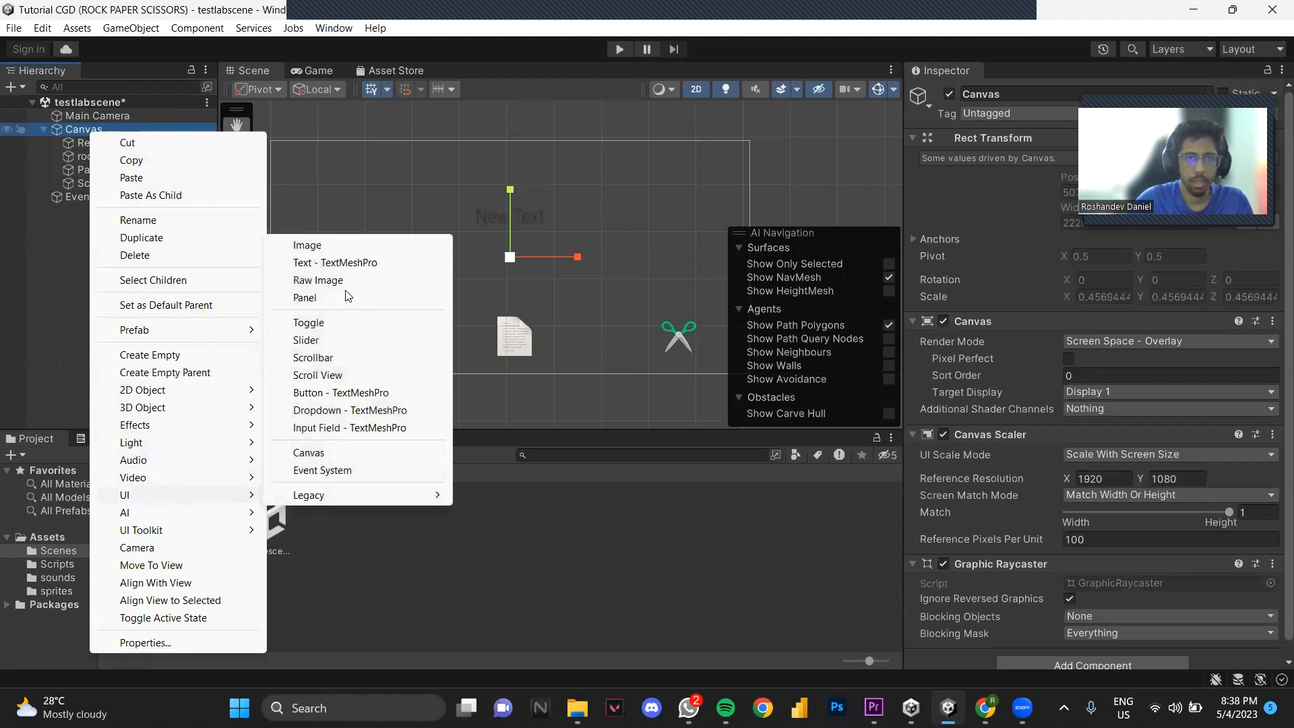
pyautogui.click(326, 246)
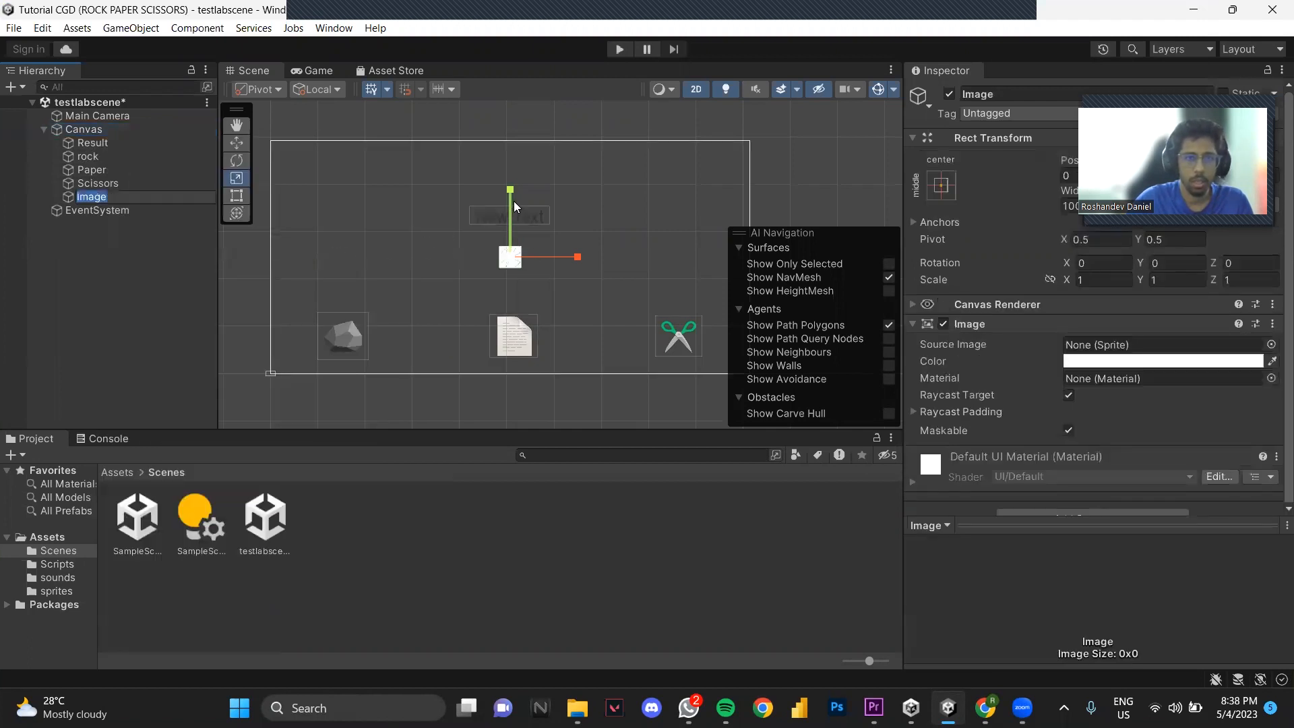
pyautogui.moveTo(511, 189); pyautogui.dragTo(513, 129)
pyautogui.moveTo(577, 257); pyautogui.dragTo(667, 260)
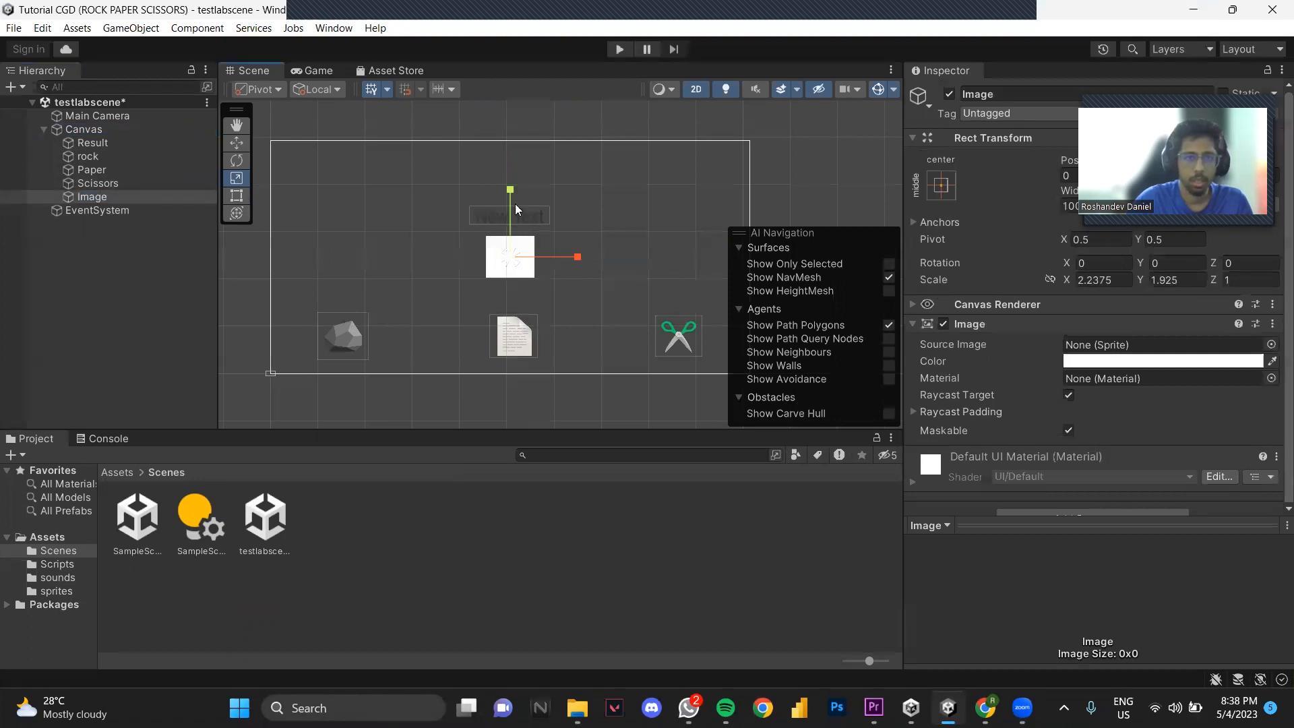
# - Rename the new image as Player
pyautogui.click(105, 194)
pyautogui.write('Player')
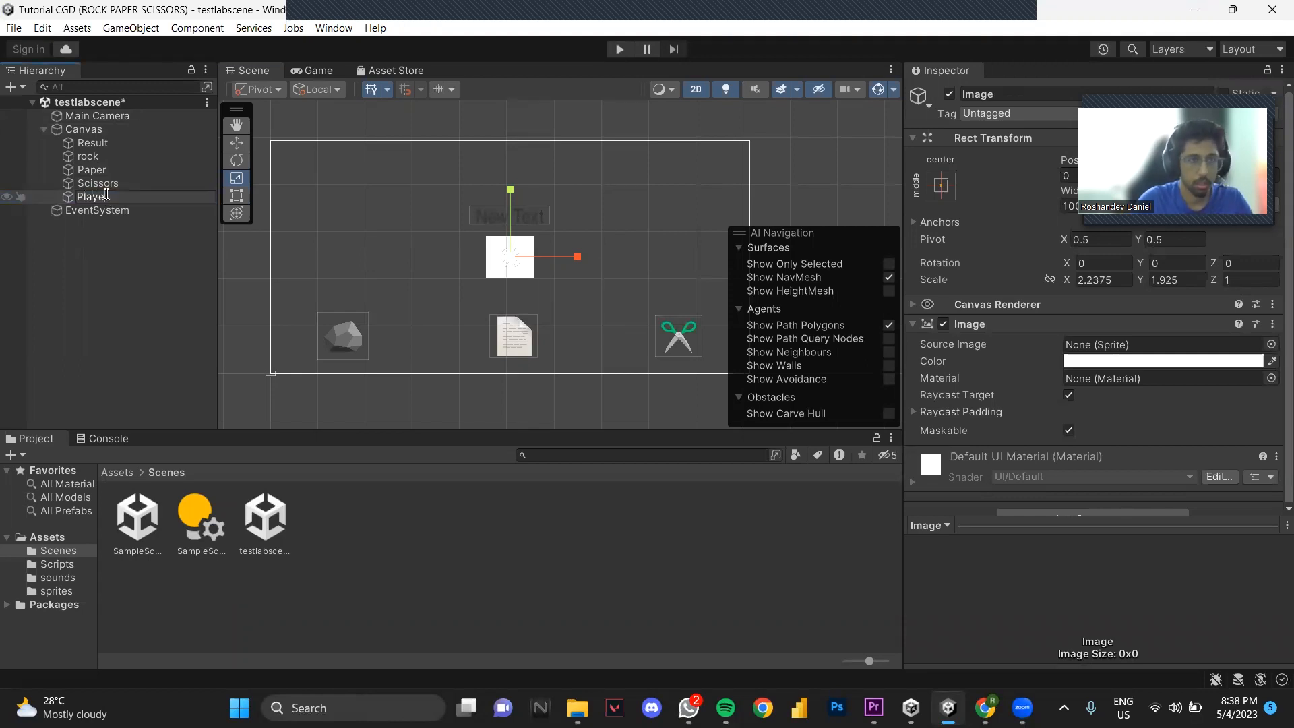
pyautogui.press('Return')
# - Duplicate the Player image and name the copy Computer
pyautogui.rightClick(115, 196)
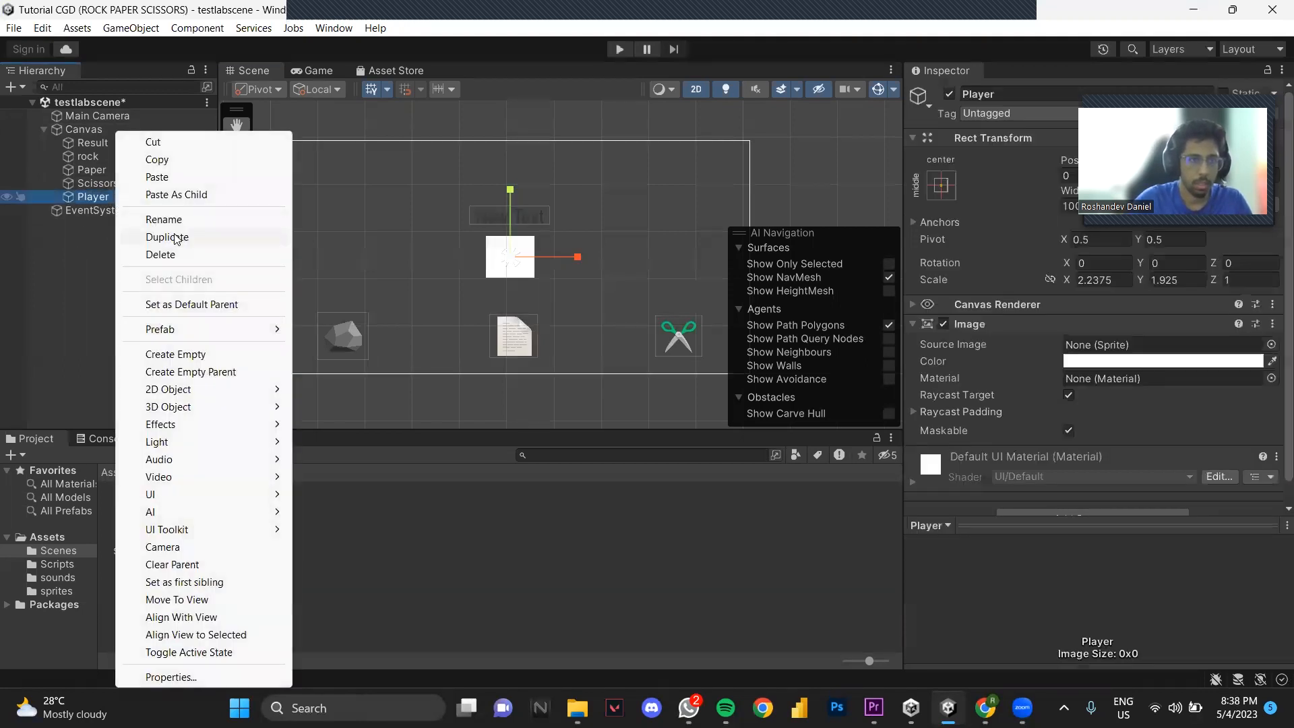
pyautogui.click(139, 234)
pyautogui.click(117, 212)
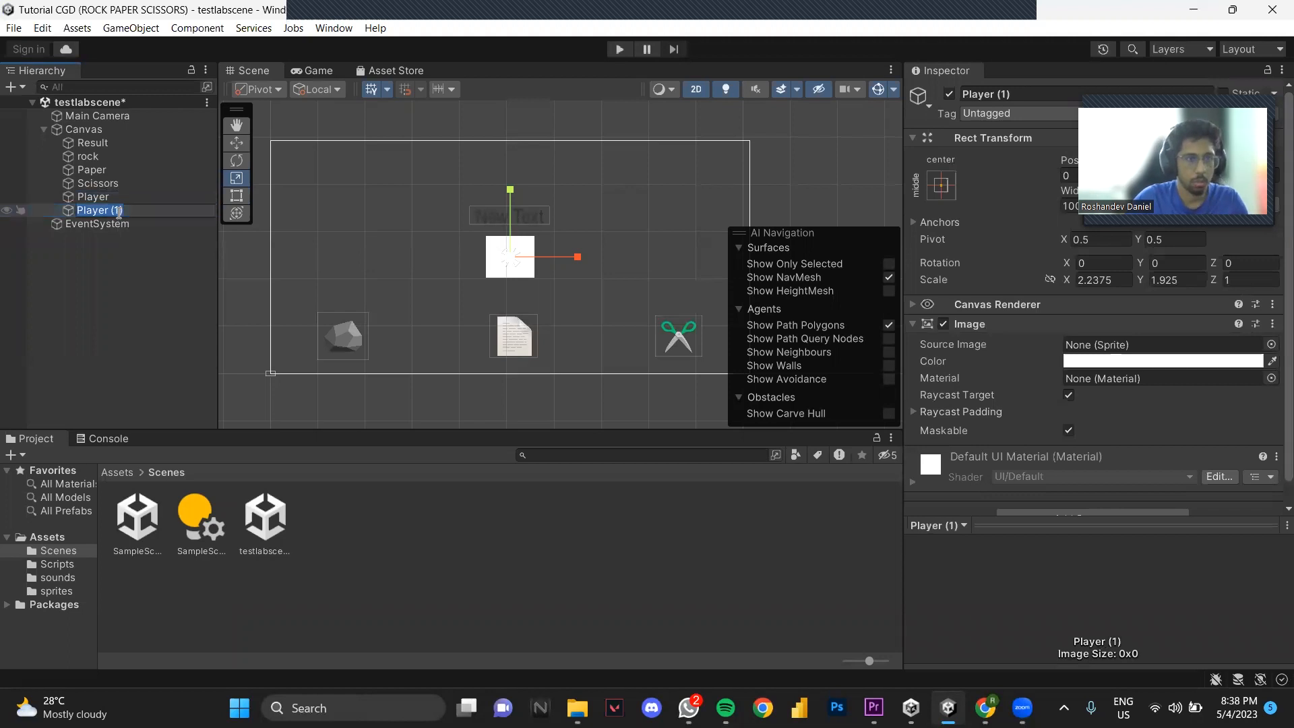
pyautogui.write('Comp')
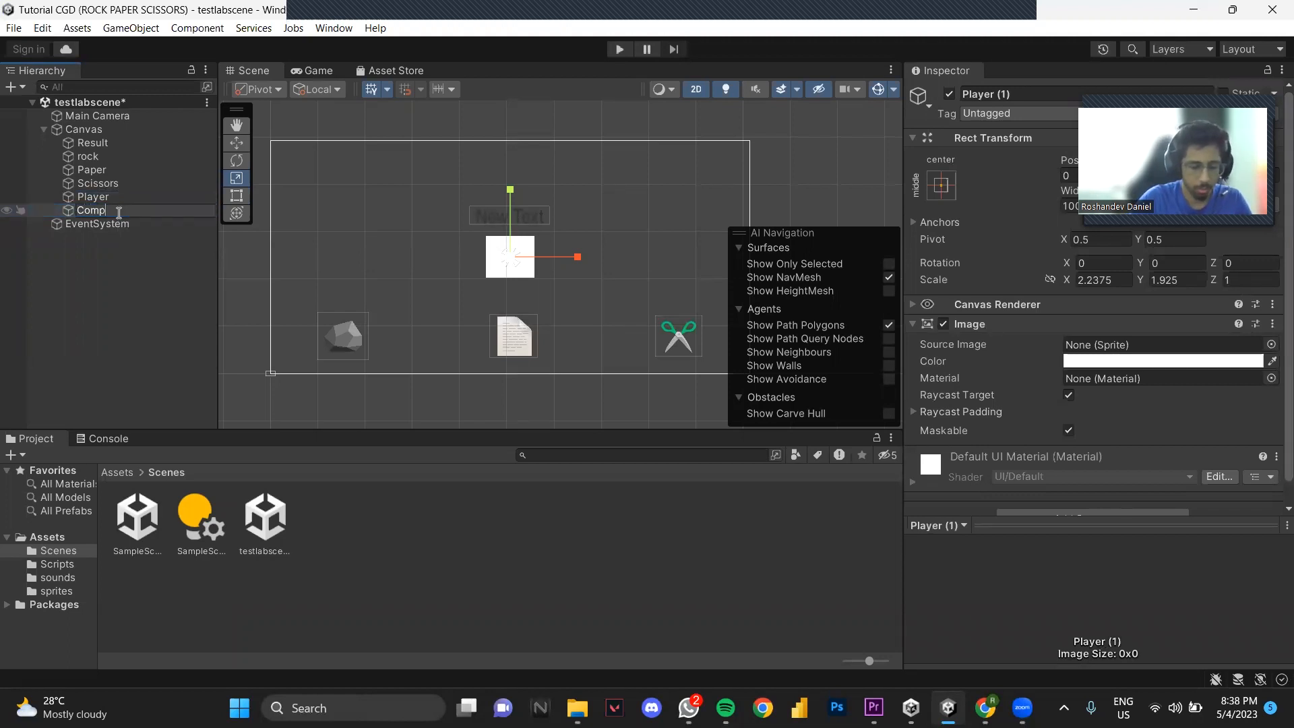
pyautogui.write('uter')
pyautogui.click(104, 272)
# - Add a legacy Text object as a child of the Player image and name it Player
pyautogui.rightClick(96, 197)
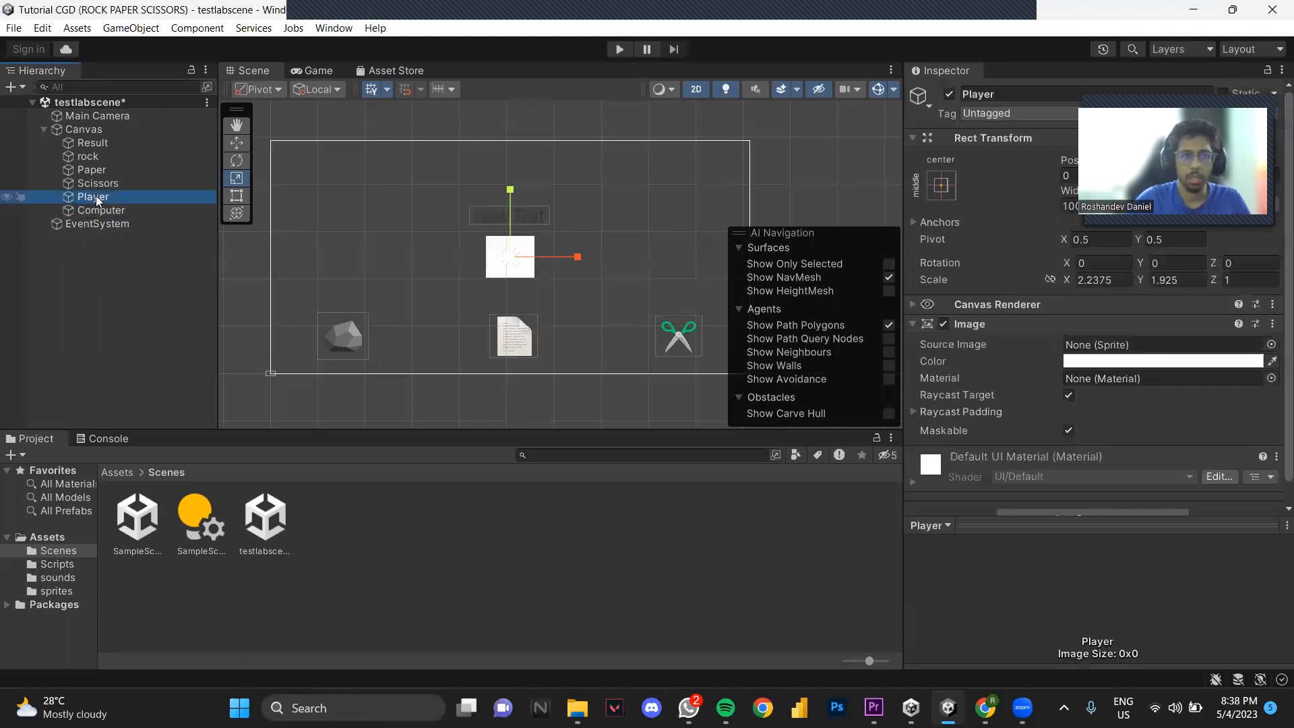
pyautogui.moveTo(203, 476)
pyautogui.moveTo(317, 478)
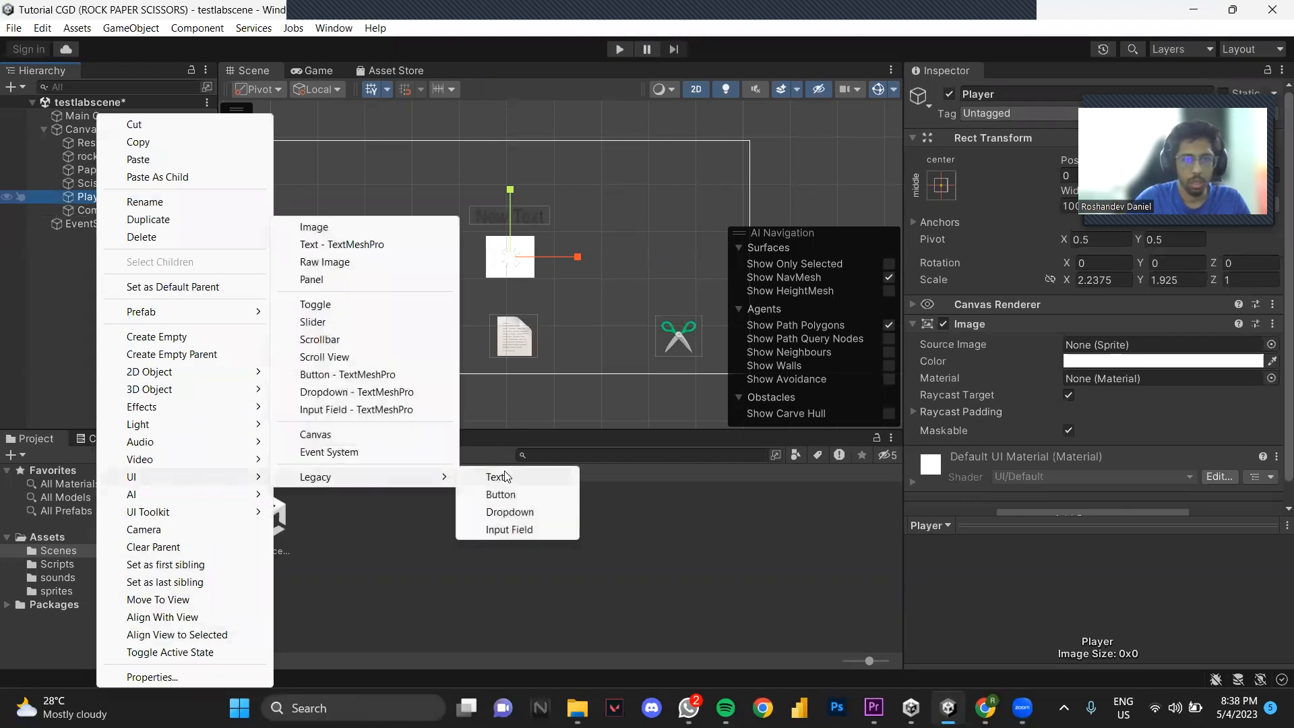
pyautogui.click(485, 475)
pyautogui.write('Player')
# - Add a legacy Text object as a child of the Computer image and name it Computer
pyautogui.rightClick(120, 225)
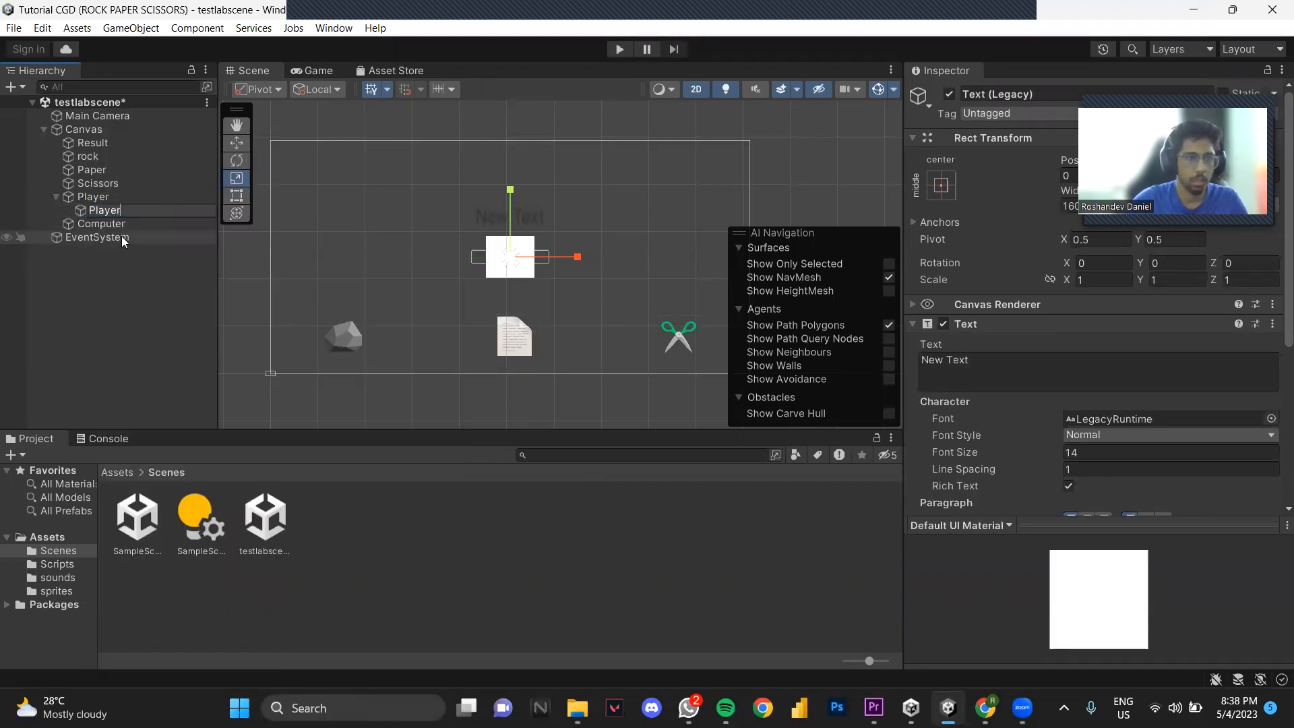
pyautogui.moveTo(171, 494)
pyautogui.moveTo(332, 495)
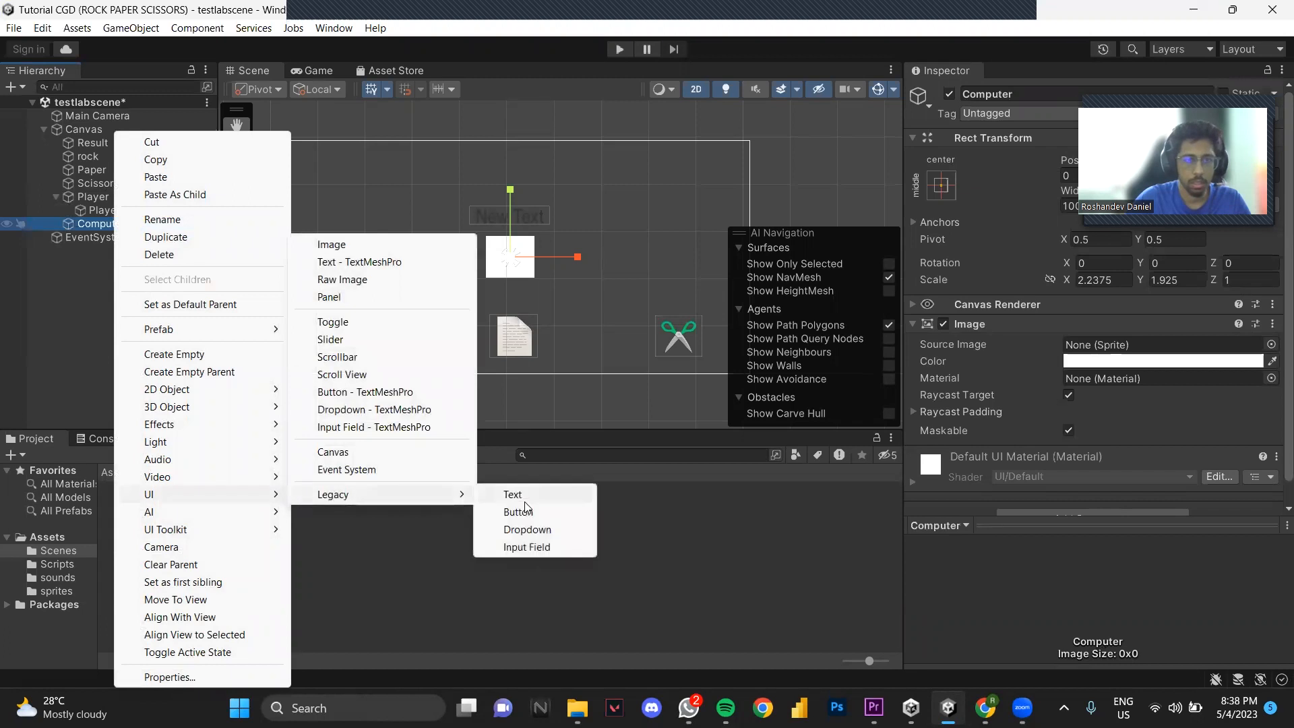
pyautogui.click(504, 494)
pyautogui.press('BackSpace')
pyautogui.write('Computer')
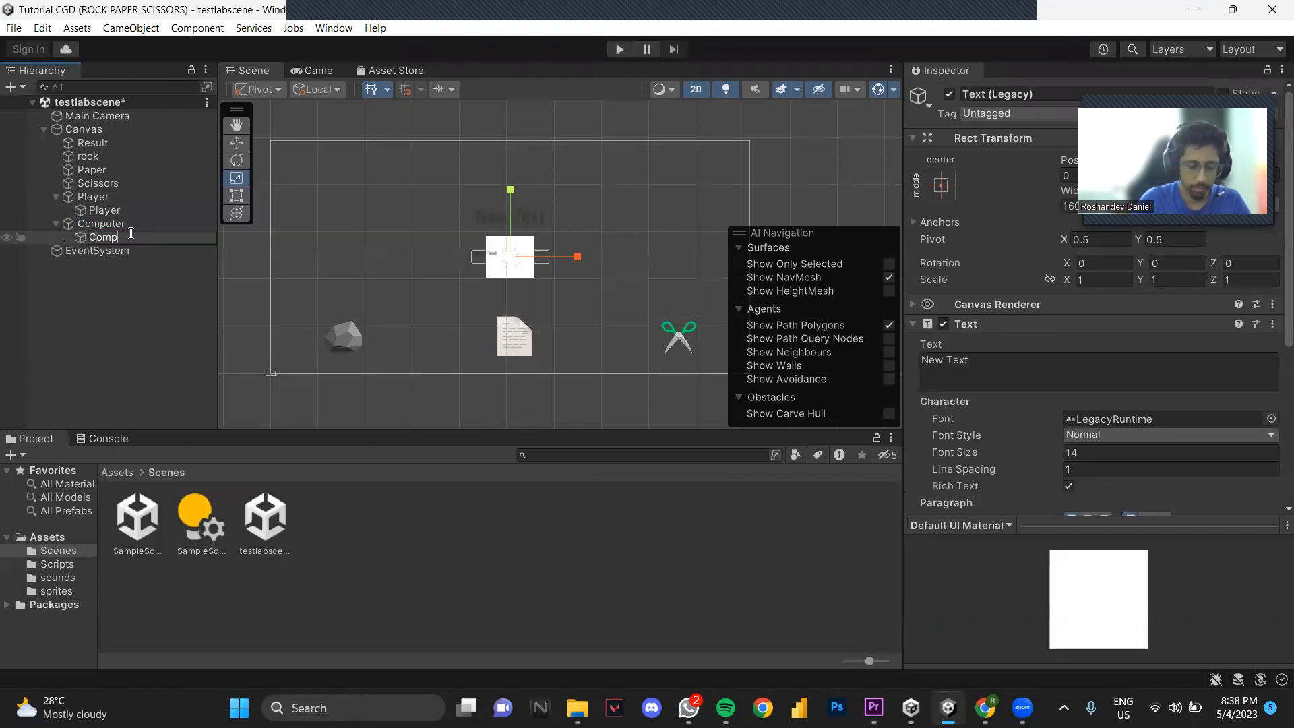
pyautogui.press('Return')
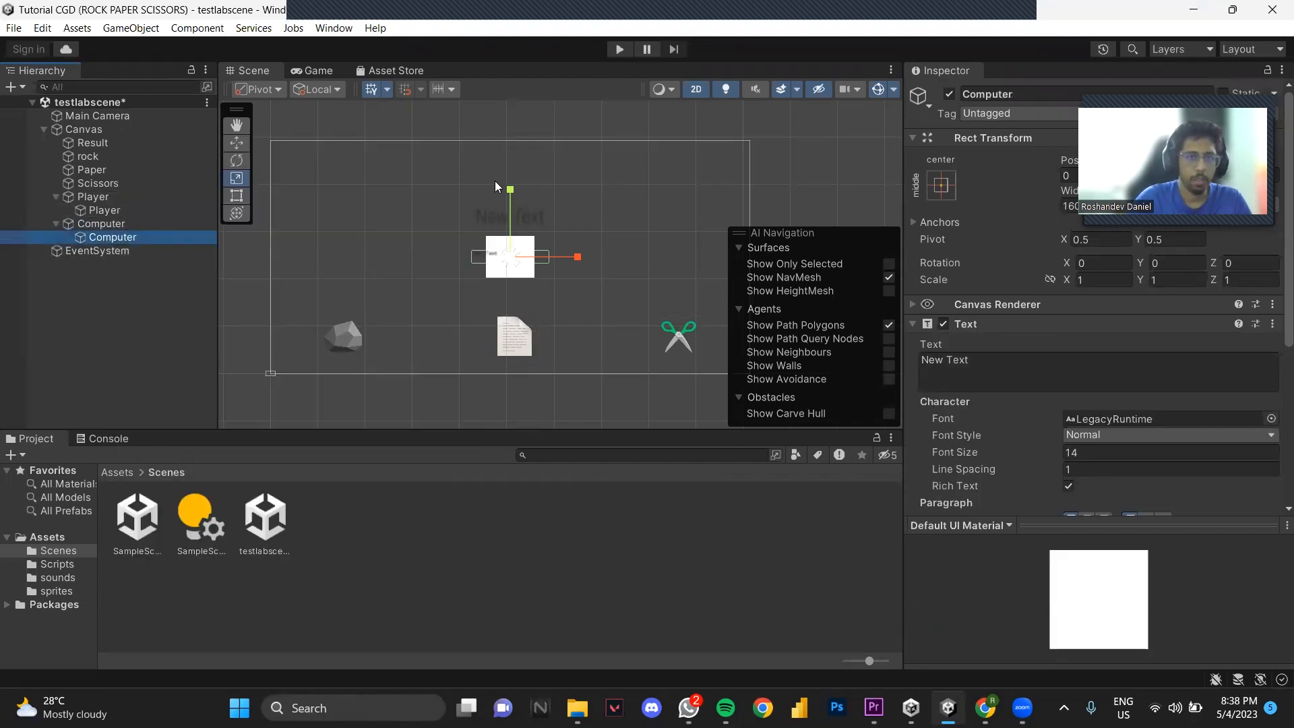
# - Move the Player image to the upper-left area of the Canvas
pyautogui.click(94, 197)
pyautogui.click(236, 143)
pyautogui.moveTo(531, 256); pyautogui.dragTo(370, 256)
pyautogui.moveTo(364, 194); pyautogui.dragTo(364, 148)
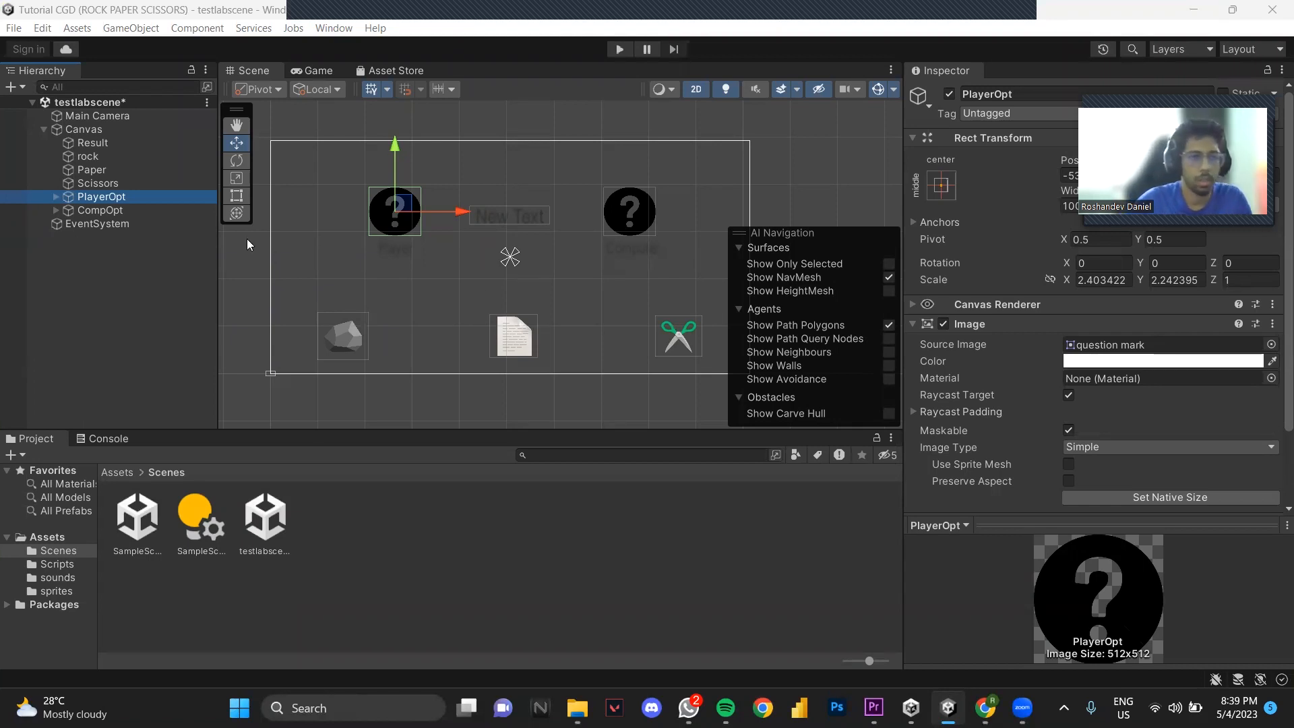
# - Add a legacy Text object under the Canvas and place it just above the paper button
pyautogui.click(88, 133)
pyautogui.rightClick(88, 135)
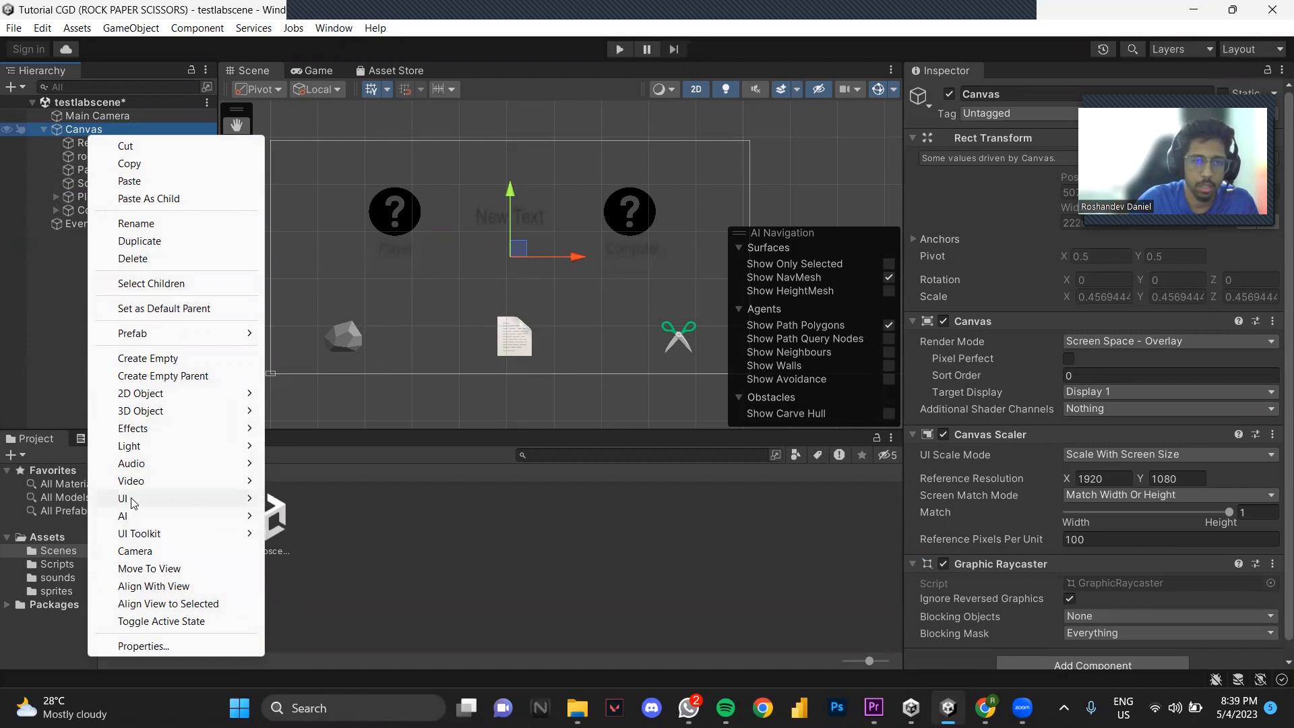
pyautogui.moveTo(133, 499)
pyautogui.moveTo(343, 498)
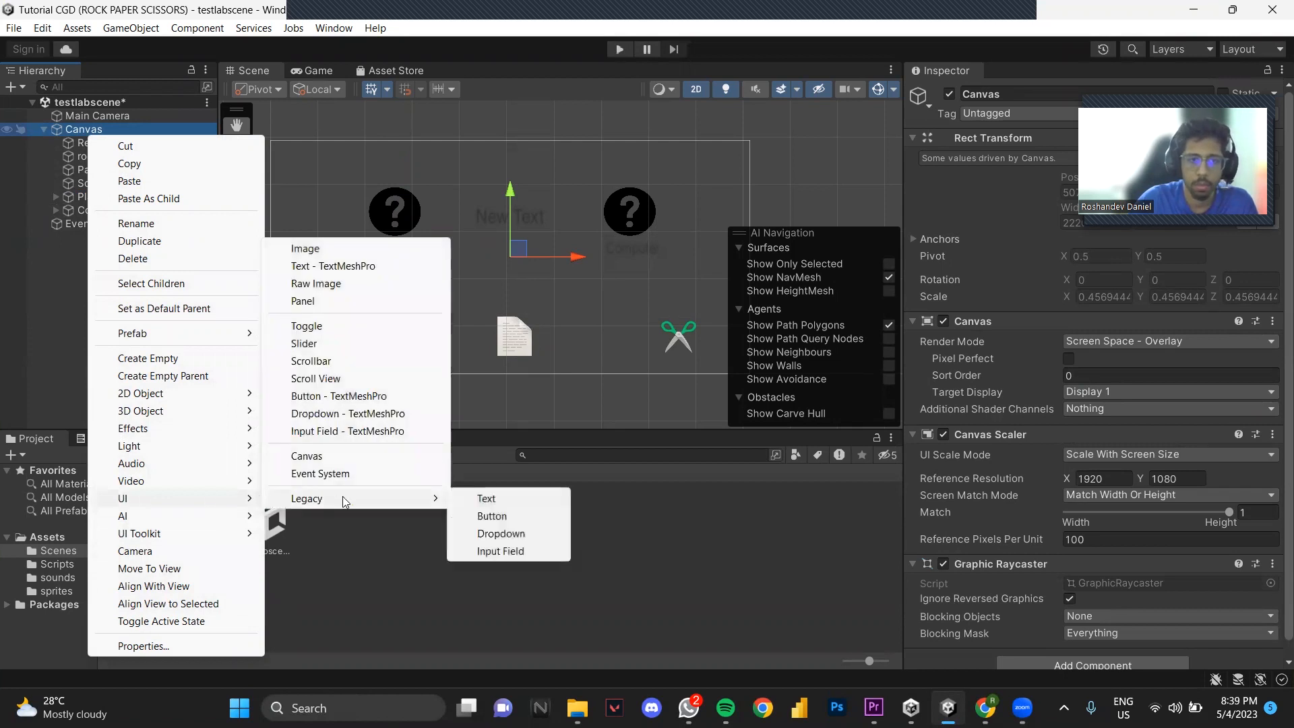
pyautogui.click(485, 499)
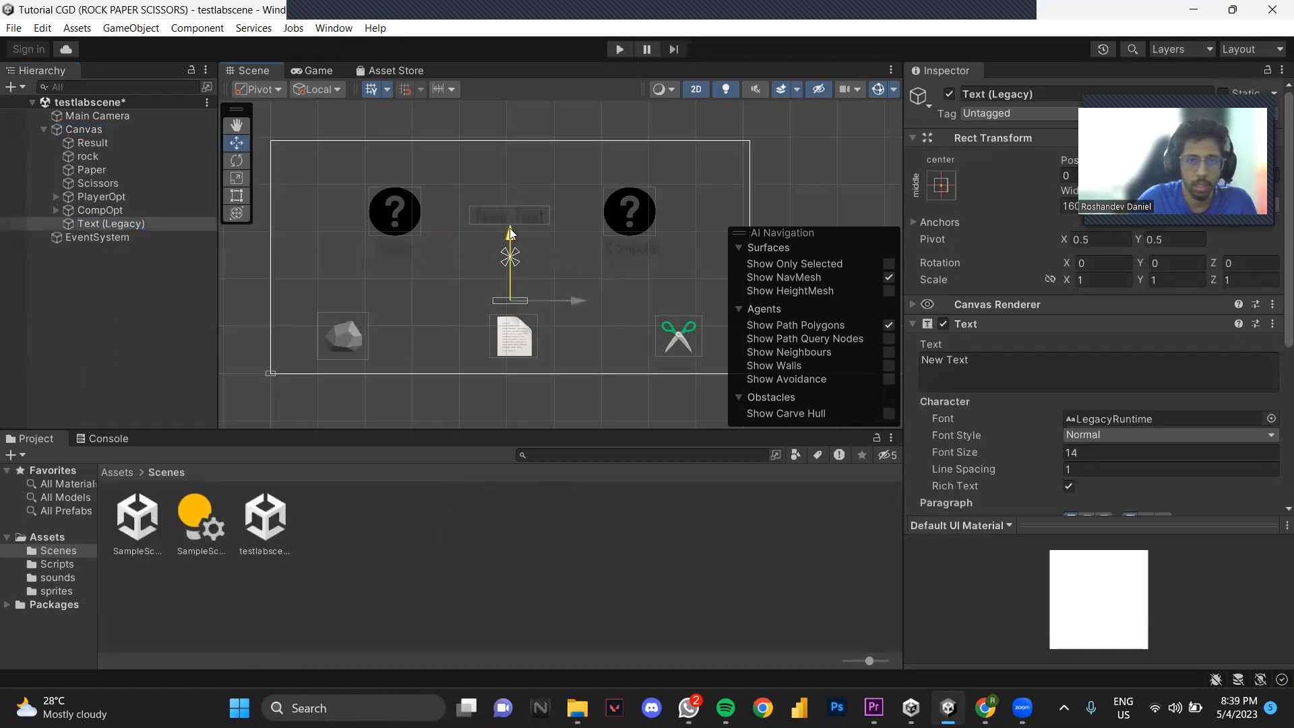
# - Replace the new text object's content with "Choose Wisely"
pyautogui.click(998, 367)
pyautogui.press('BackSpace')
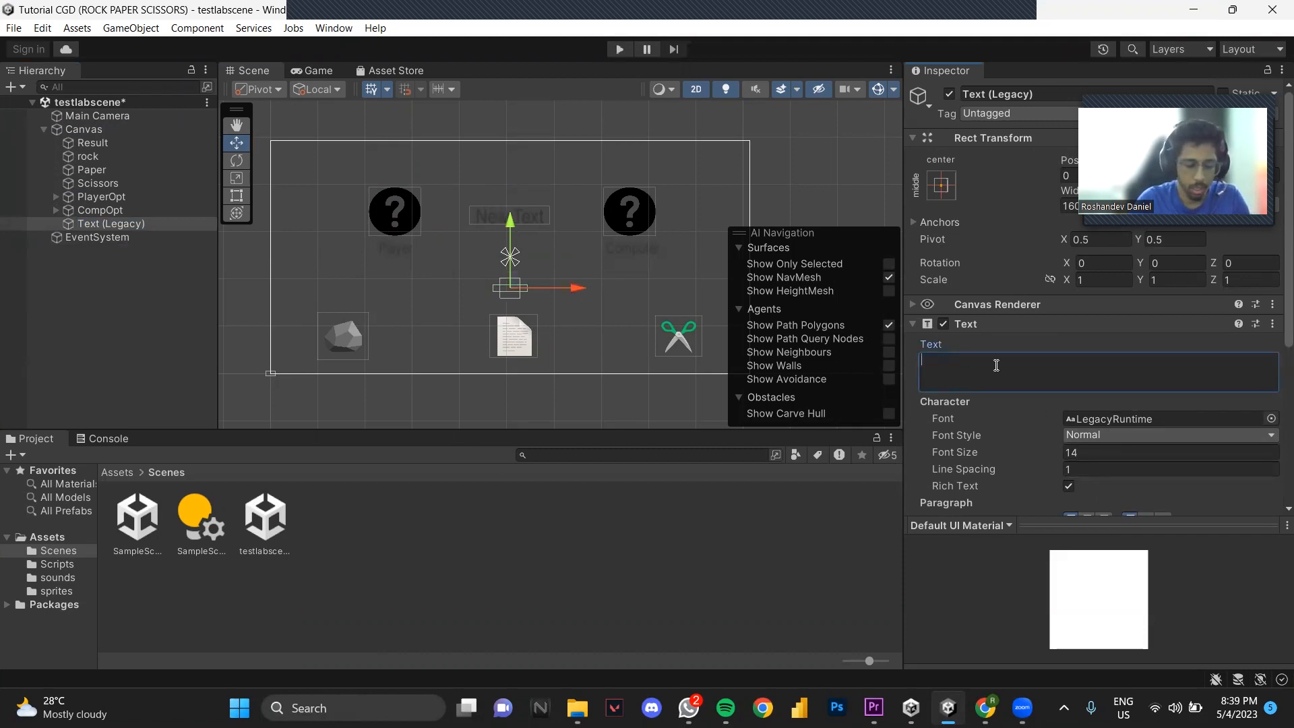
pyautogui.write('Cho')
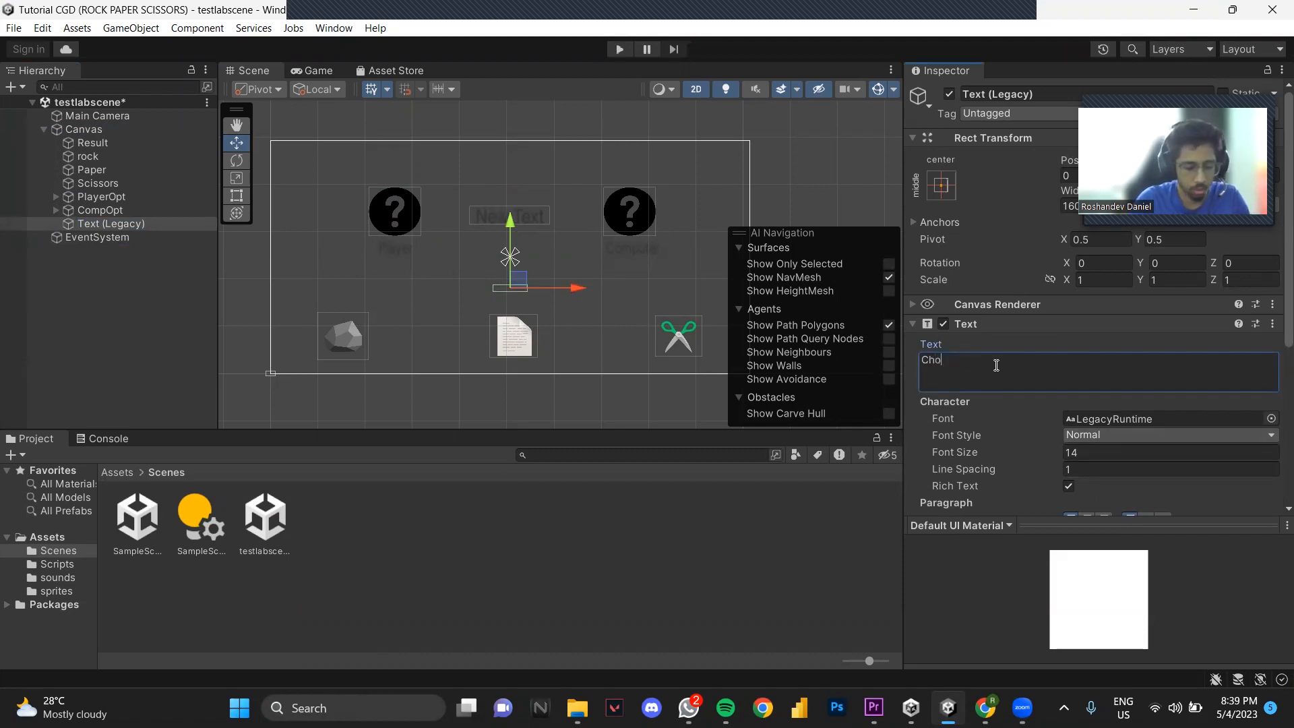
pyautogui.write('ose Wisely')
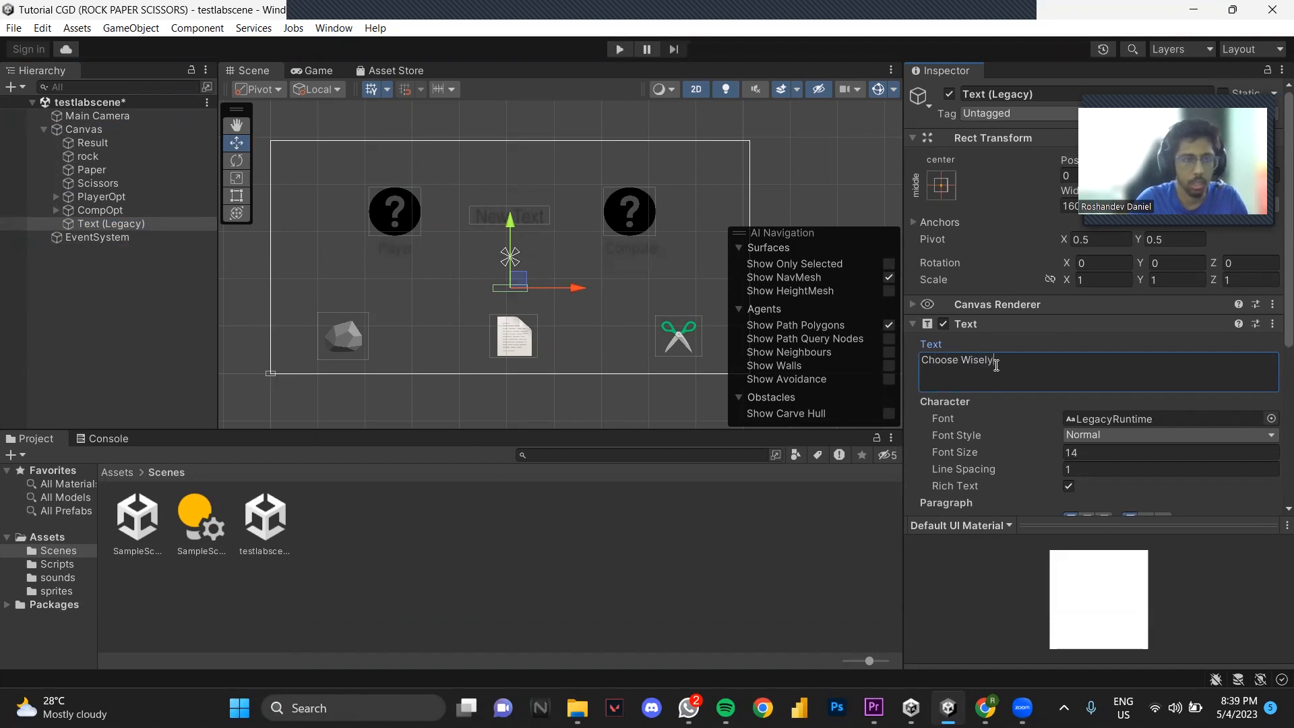
# - Rename the "Choose Wisely" text object as Advice
pyautogui.click(125, 225)
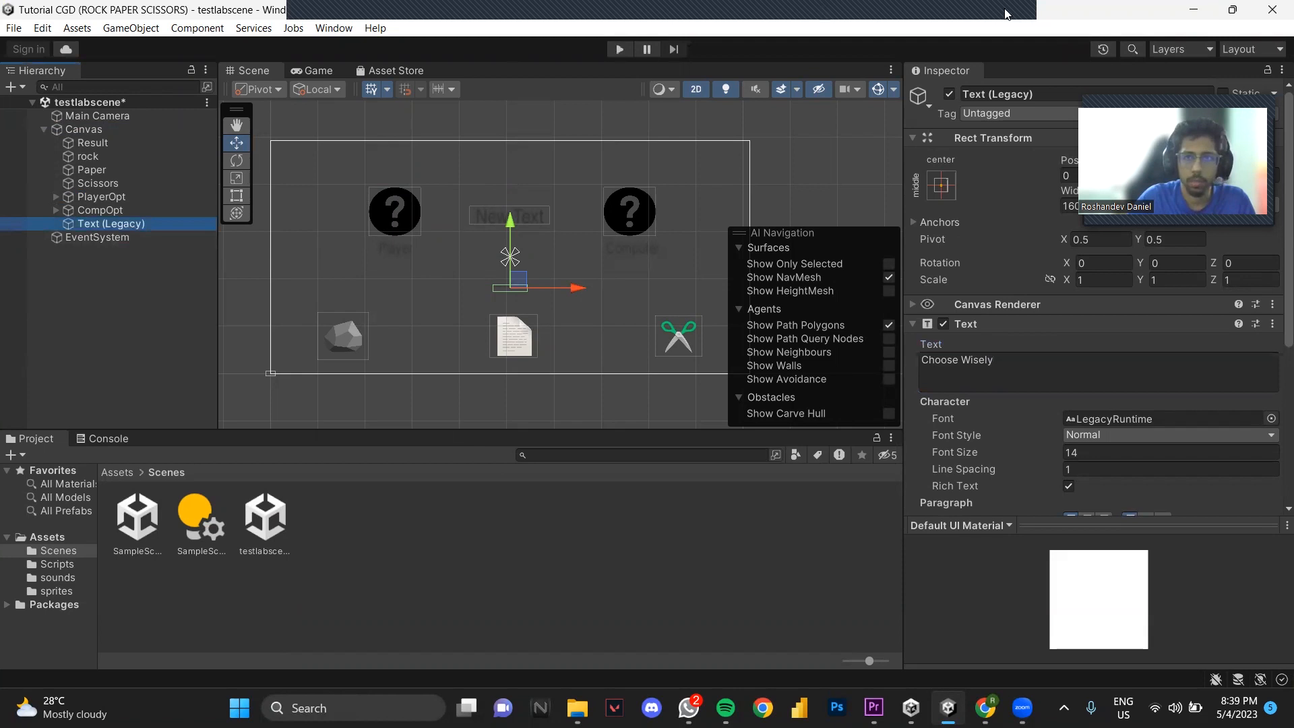
pyautogui.click(113, 222)
pyautogui.write('Advice')
pyautogui.press('Return')
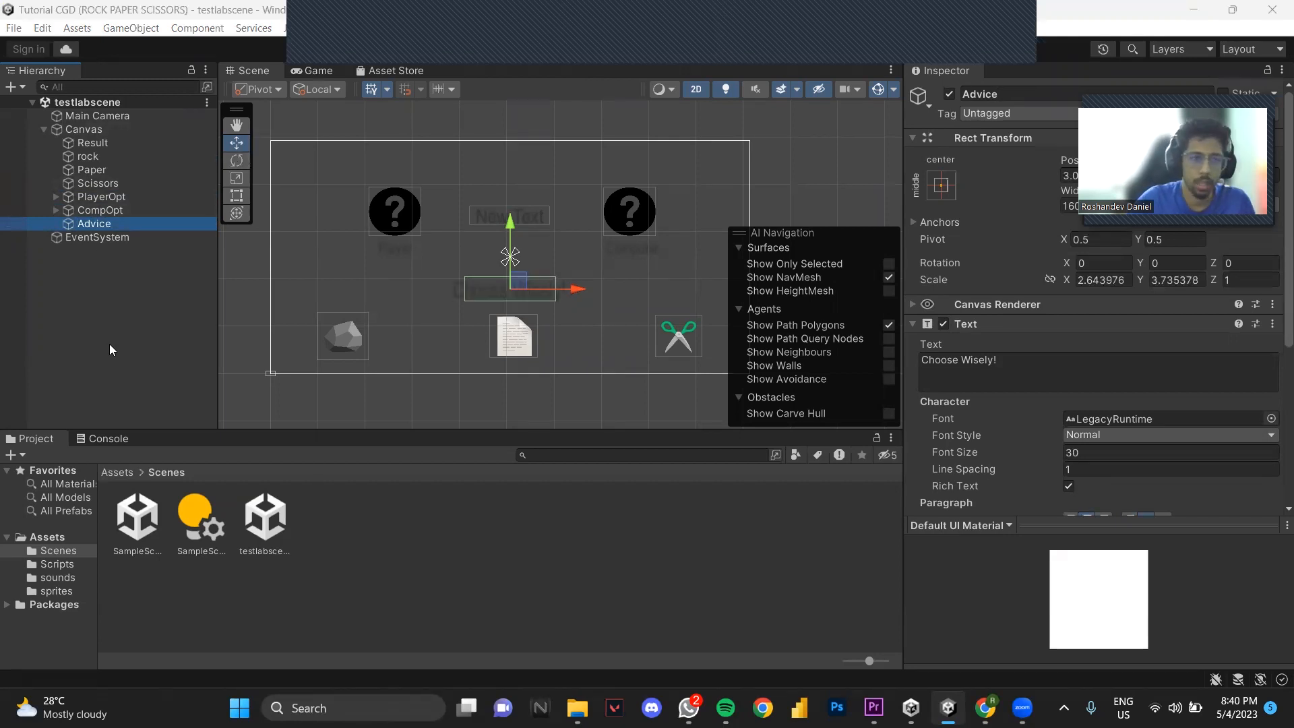
# - Create an empty object at the root of the scene and name it GameManager
pyautogui.click(111, 345)
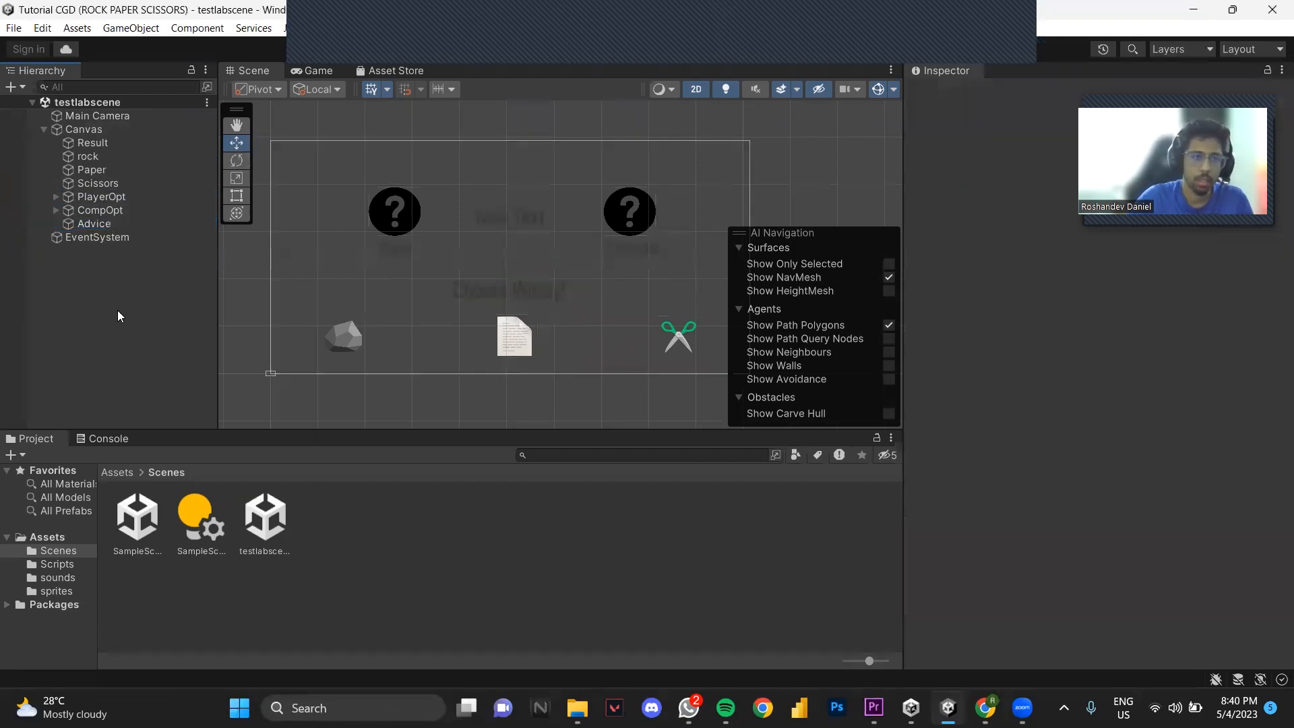
pyautogui.rightClick(105, 274)
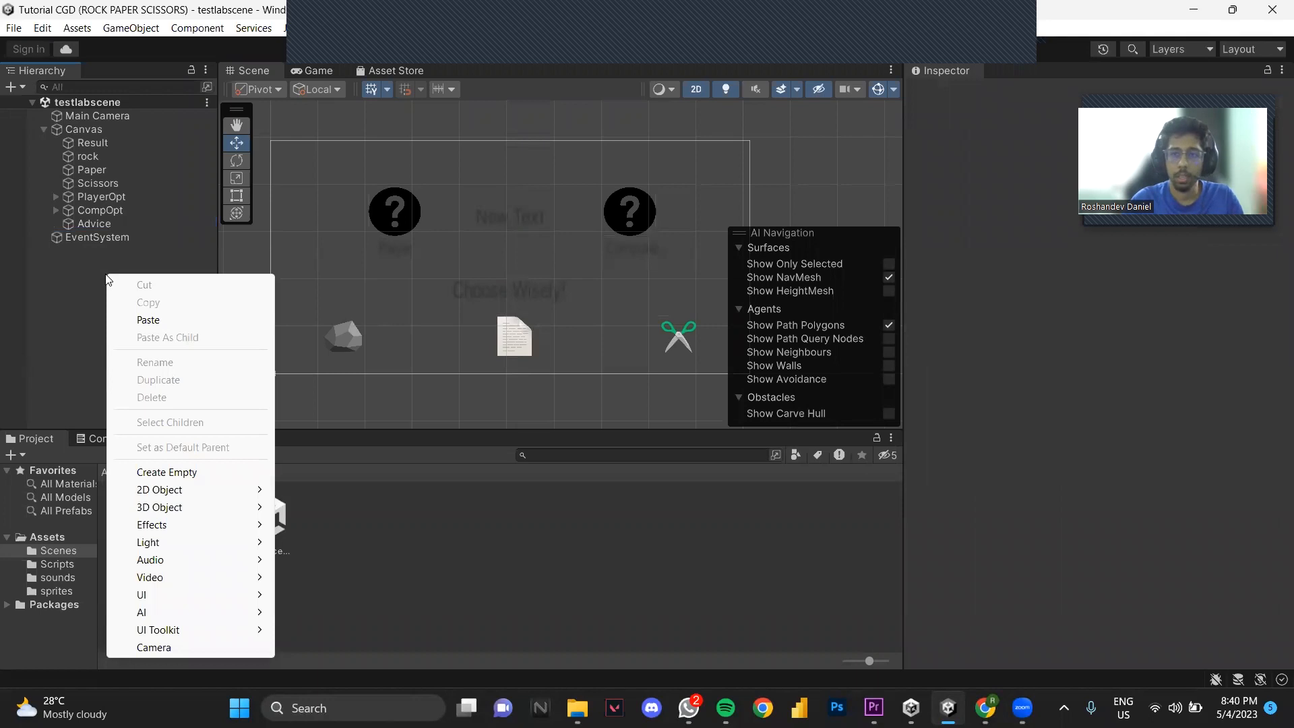
pyautogui.click(157, 472)
pyautogui.write('GameM')
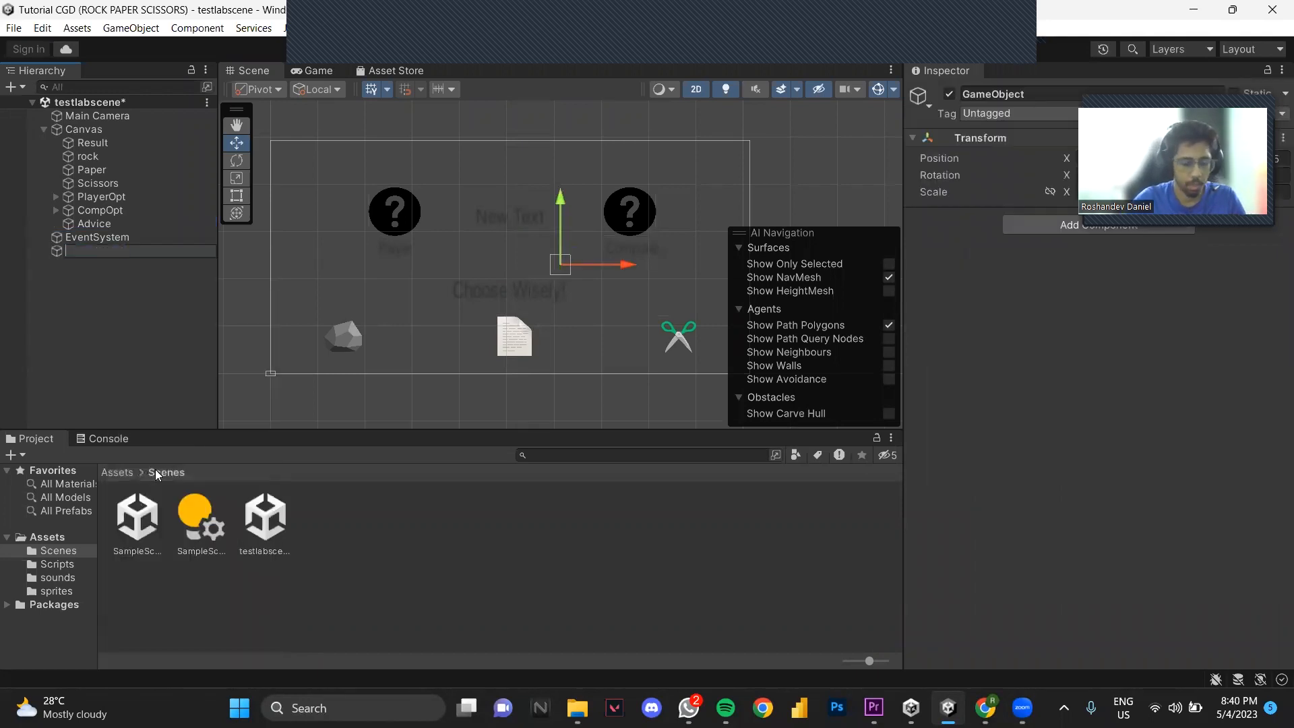
pyautogui.write('anager')
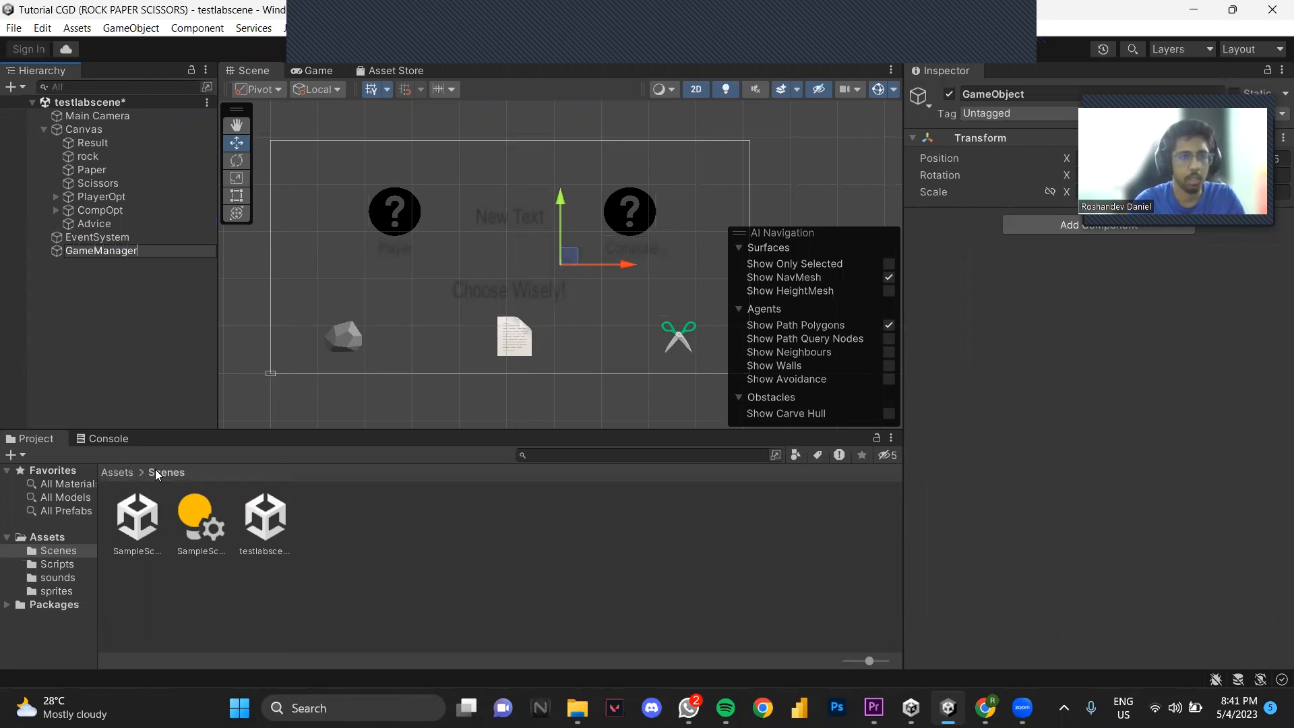
pyautogui.press('Return')
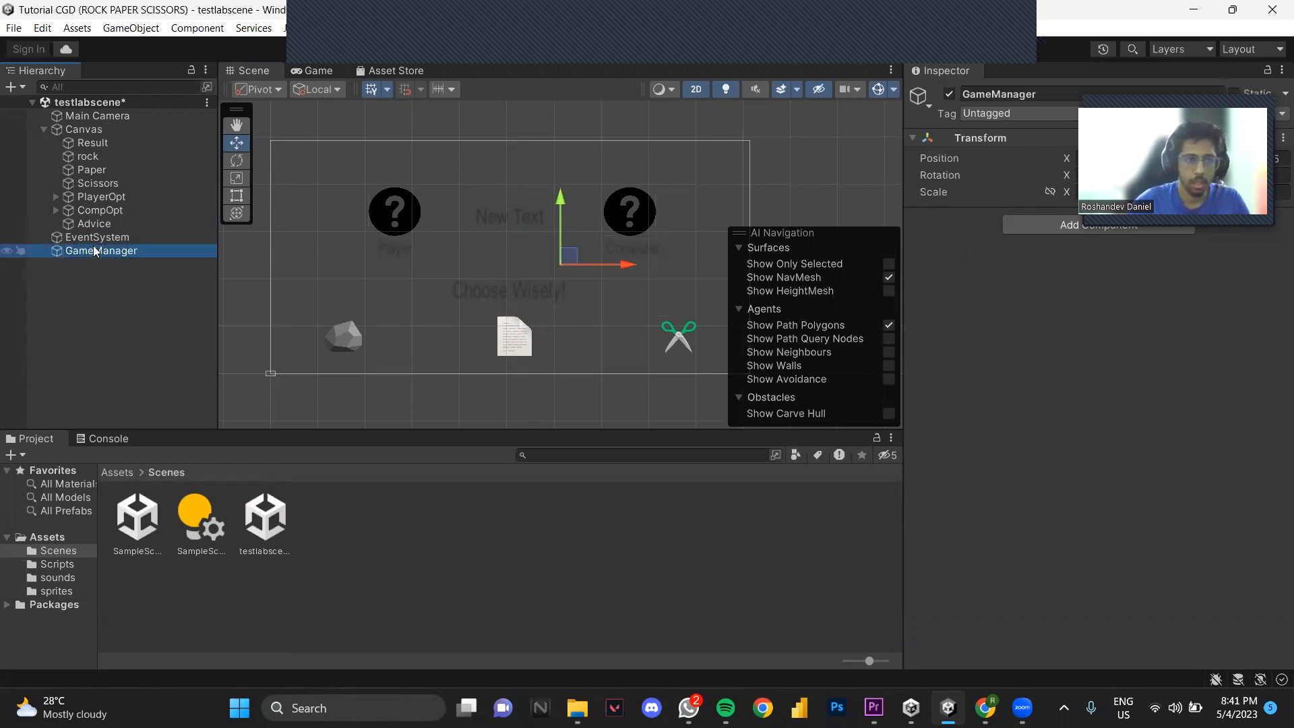
# - Attach the GameManager script to the GameManager object and the button script from the Scripts folder to the rock button
pyautogui.click(70, 564)
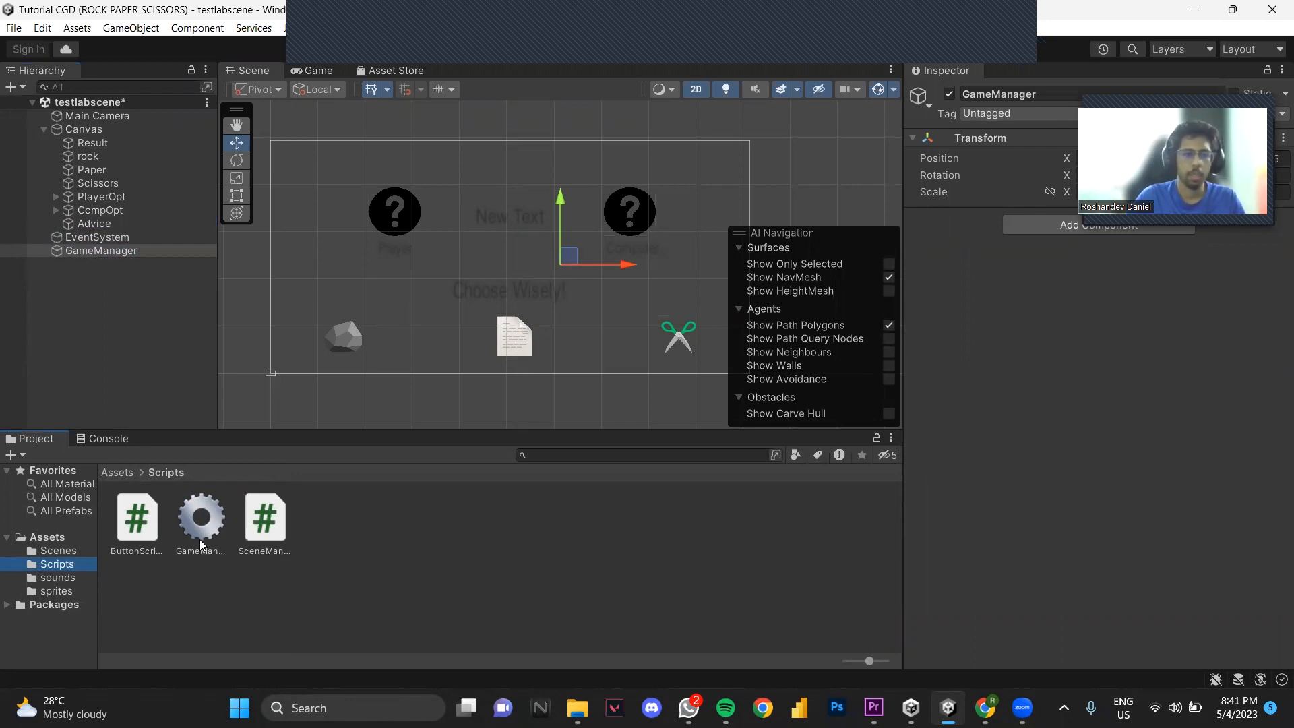
pyautogui.moveTo(199, 532); pyautogui.dragTo(958, 206)
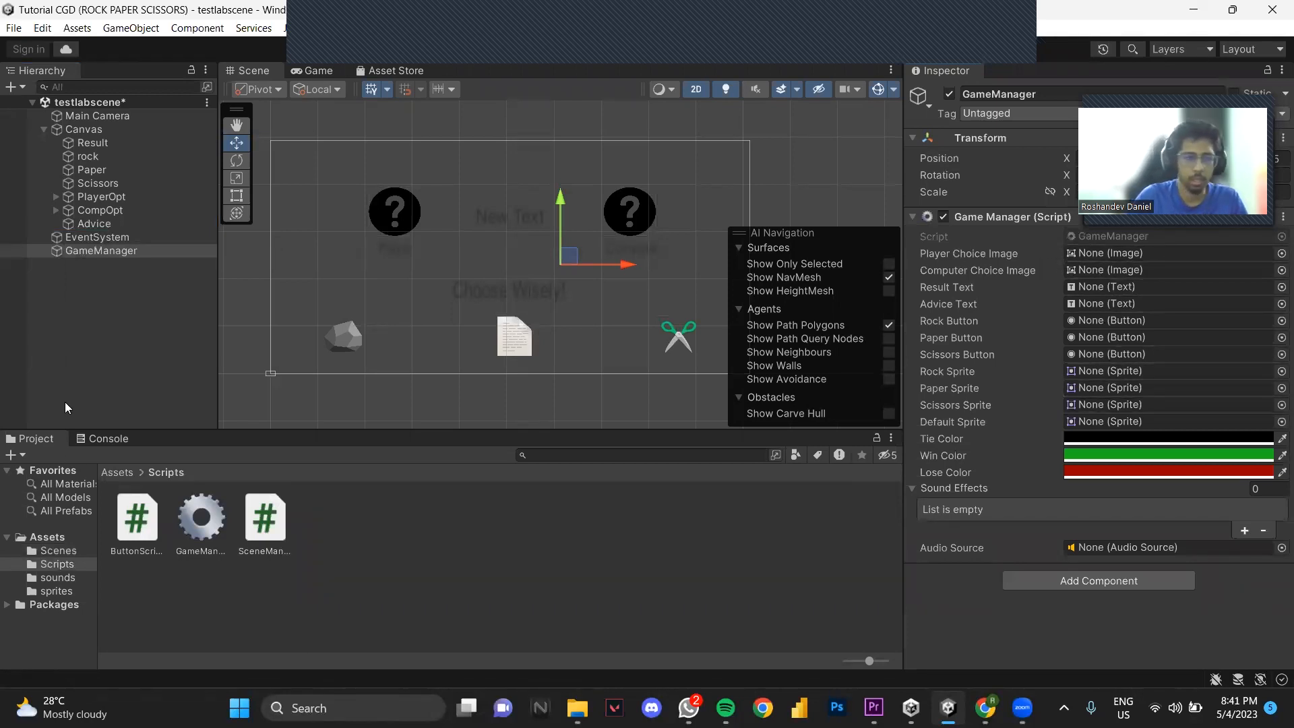
pyautogui.click(86, 158)
pyautogui.moveTo(126, 534); pyautogui.dragTo(959, 312)
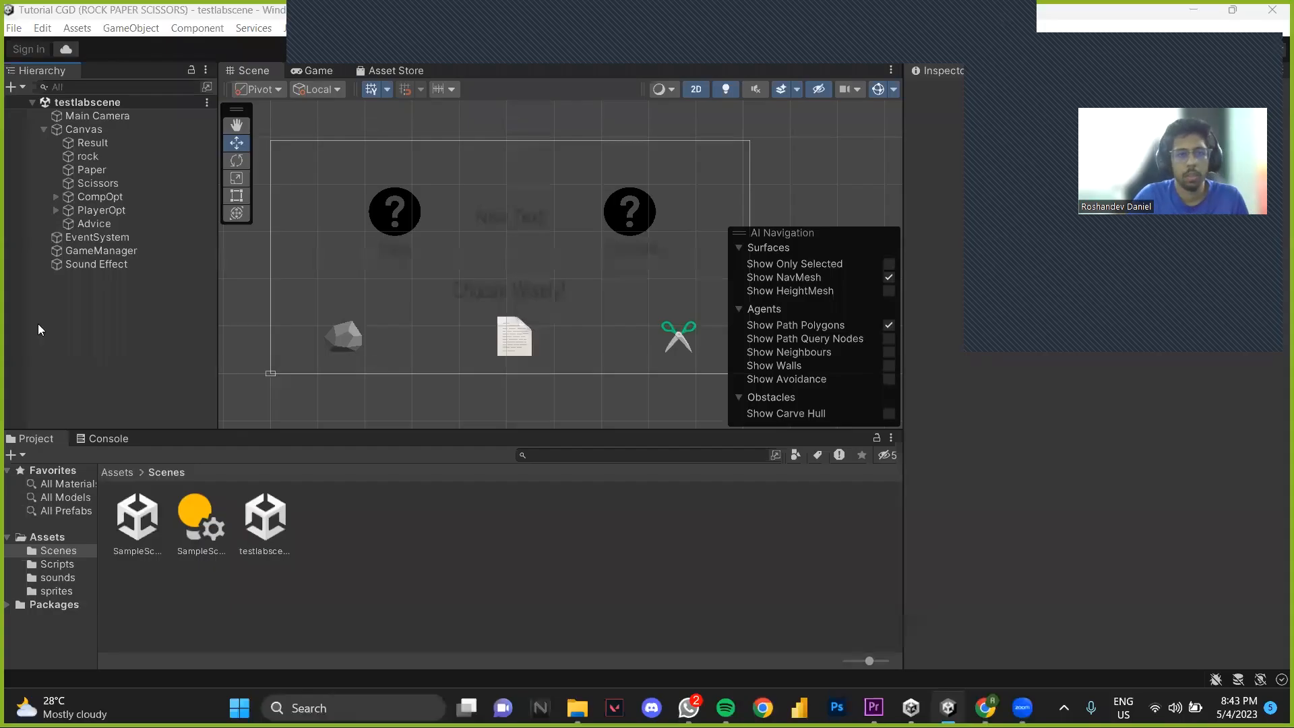
# - Review the GameManager script's assigned references and sound clips, and the Sound Effect object's Audio Source settings
pyautogui.click(72, 250)
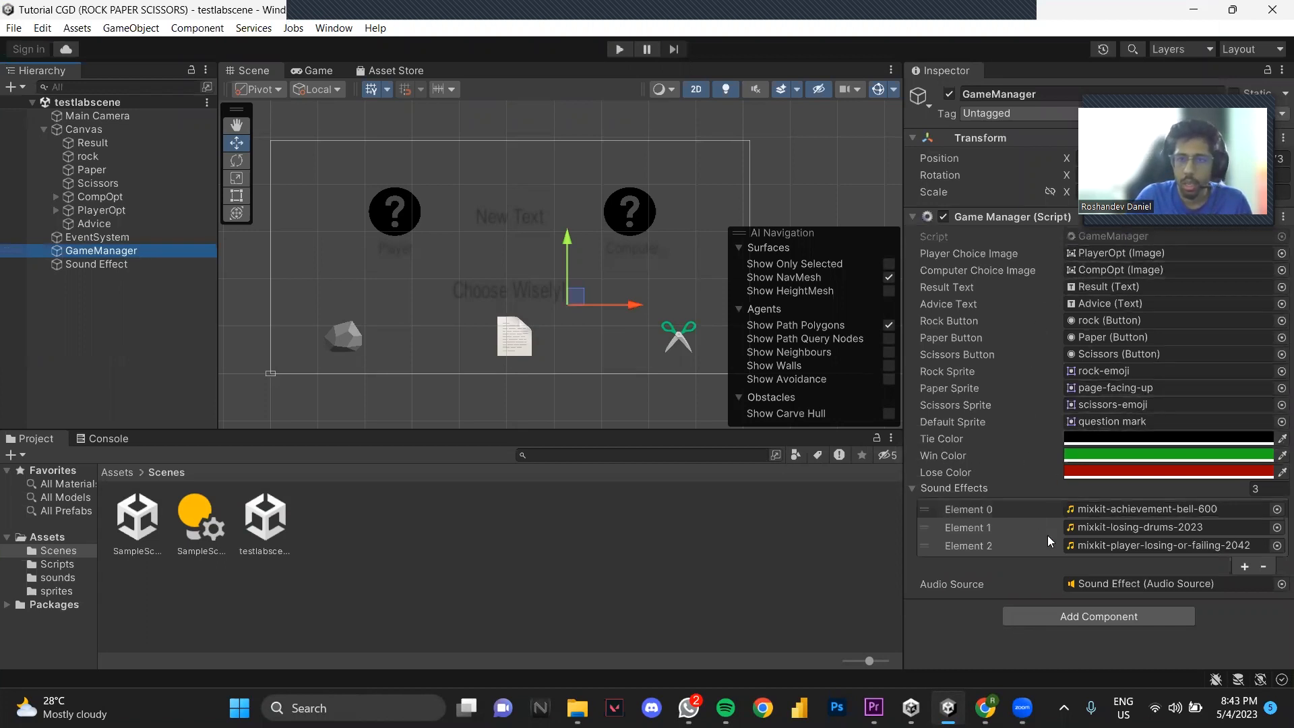
pyautogui.click(90, 266)
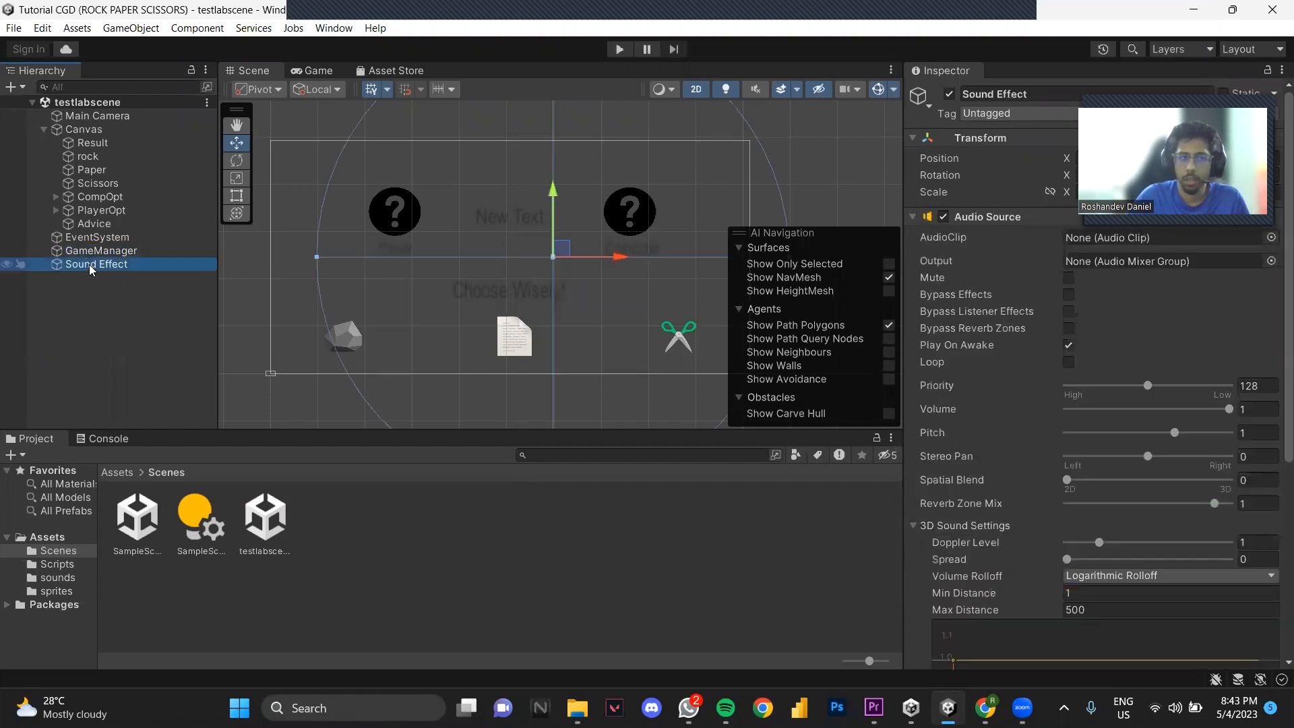
pyautogui.rightClick(82, 300)
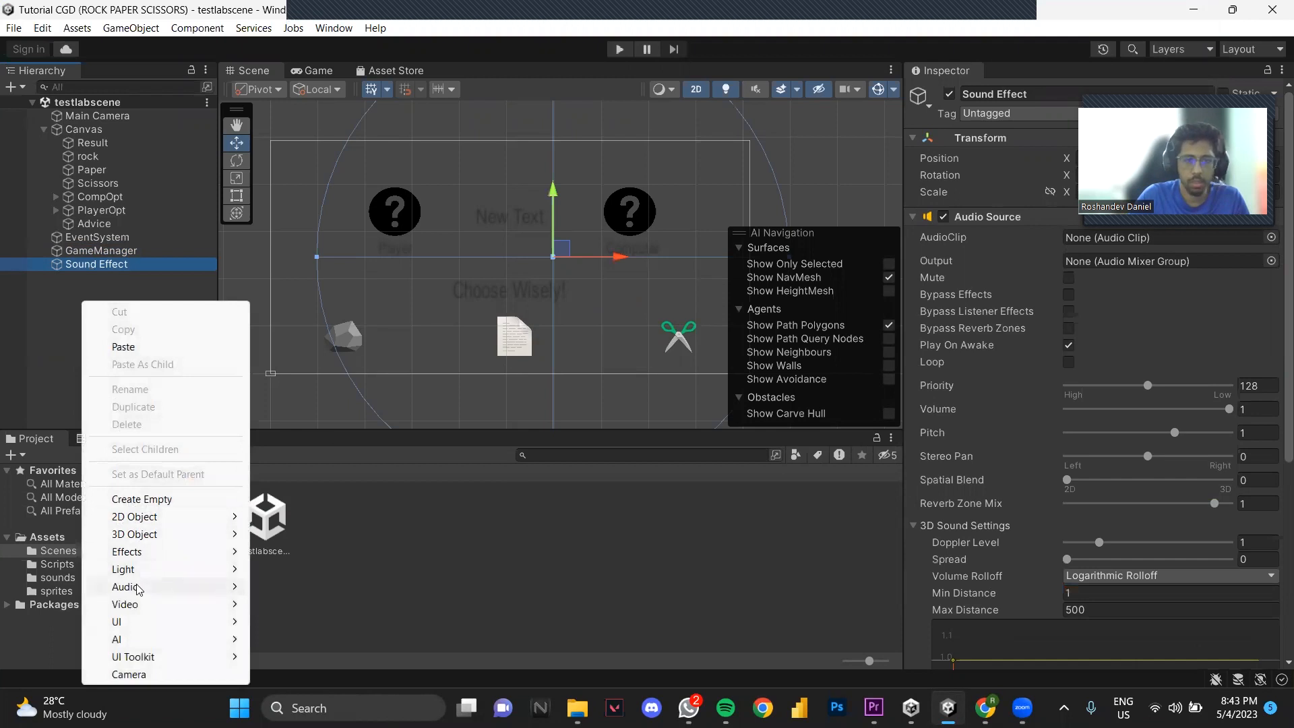
pyautogui.moveTo(137, 589)
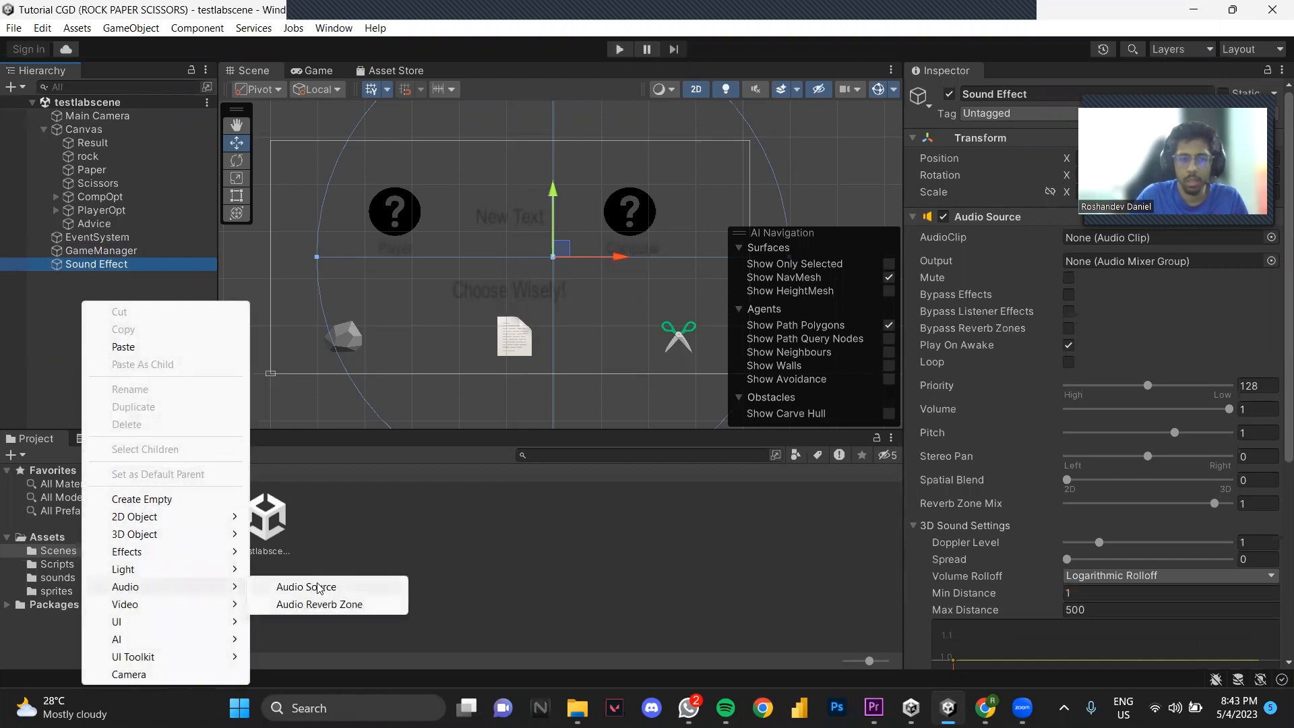
pyautogui.click(85, 265)
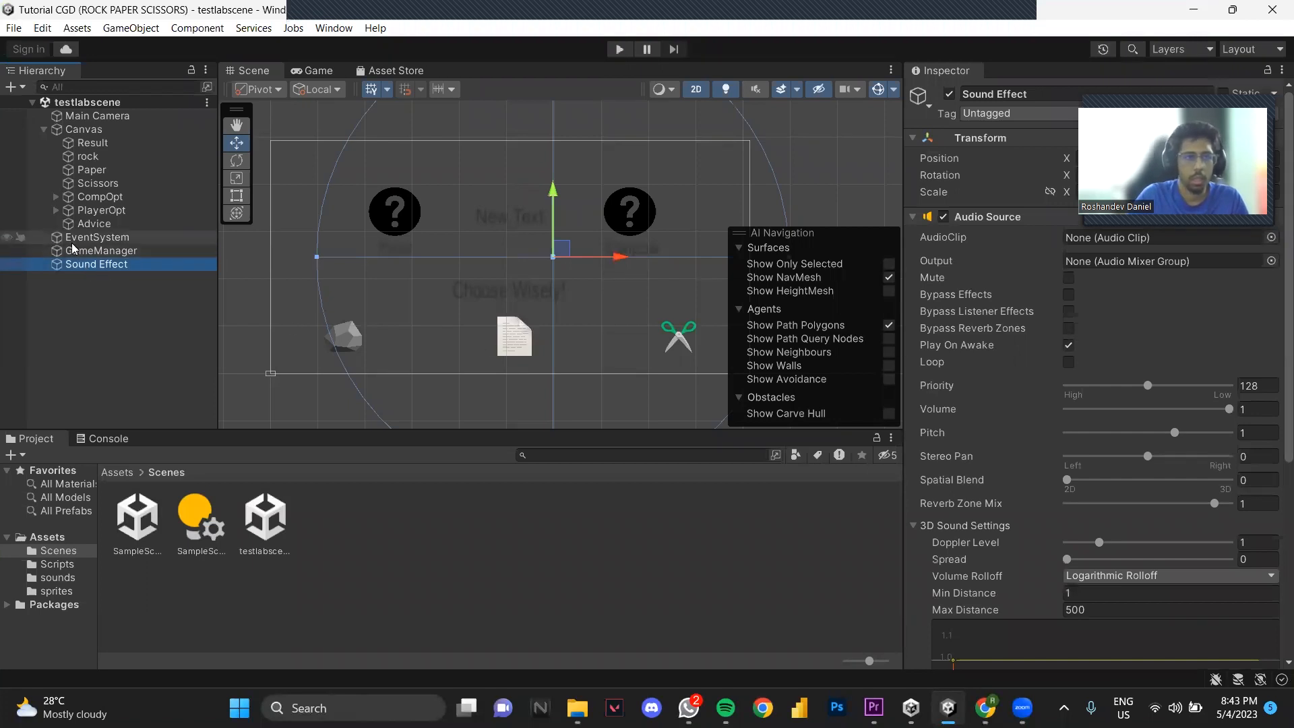
# - Select the GameManager object and run the game in Play mode
pyautogui.click(101, 251)
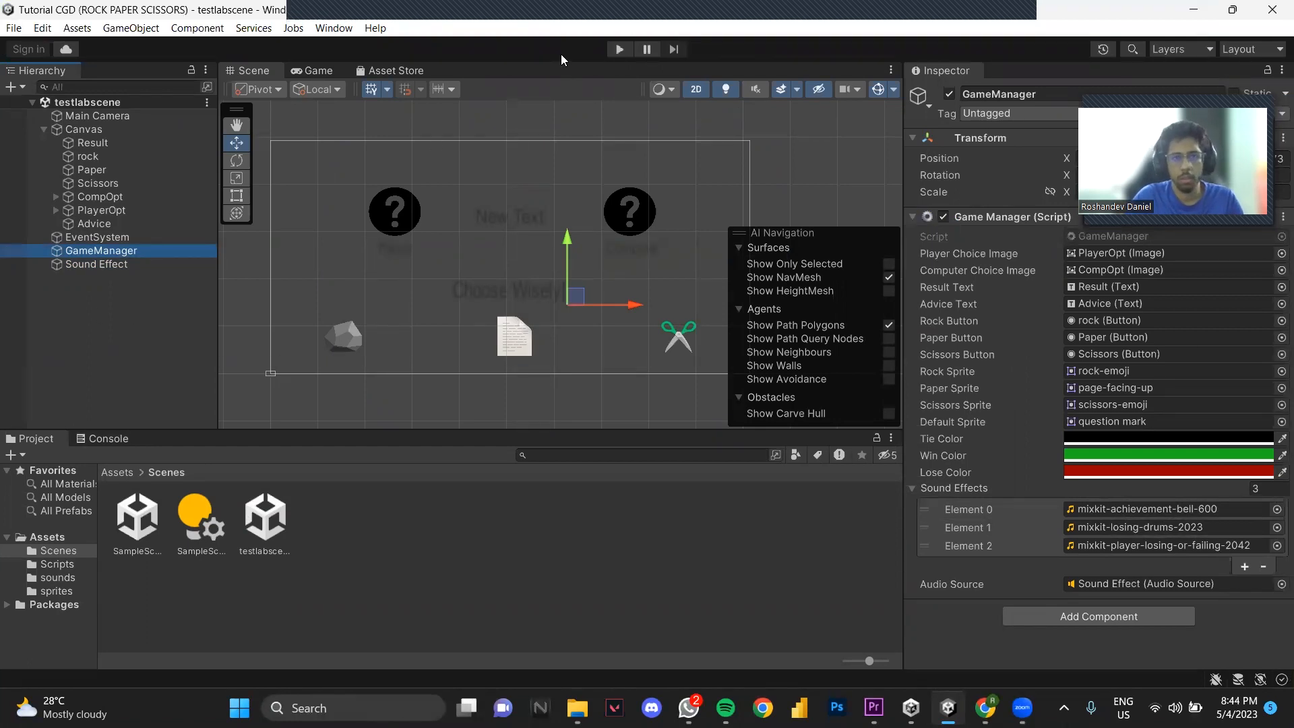
pyautogui.click(619, 49)
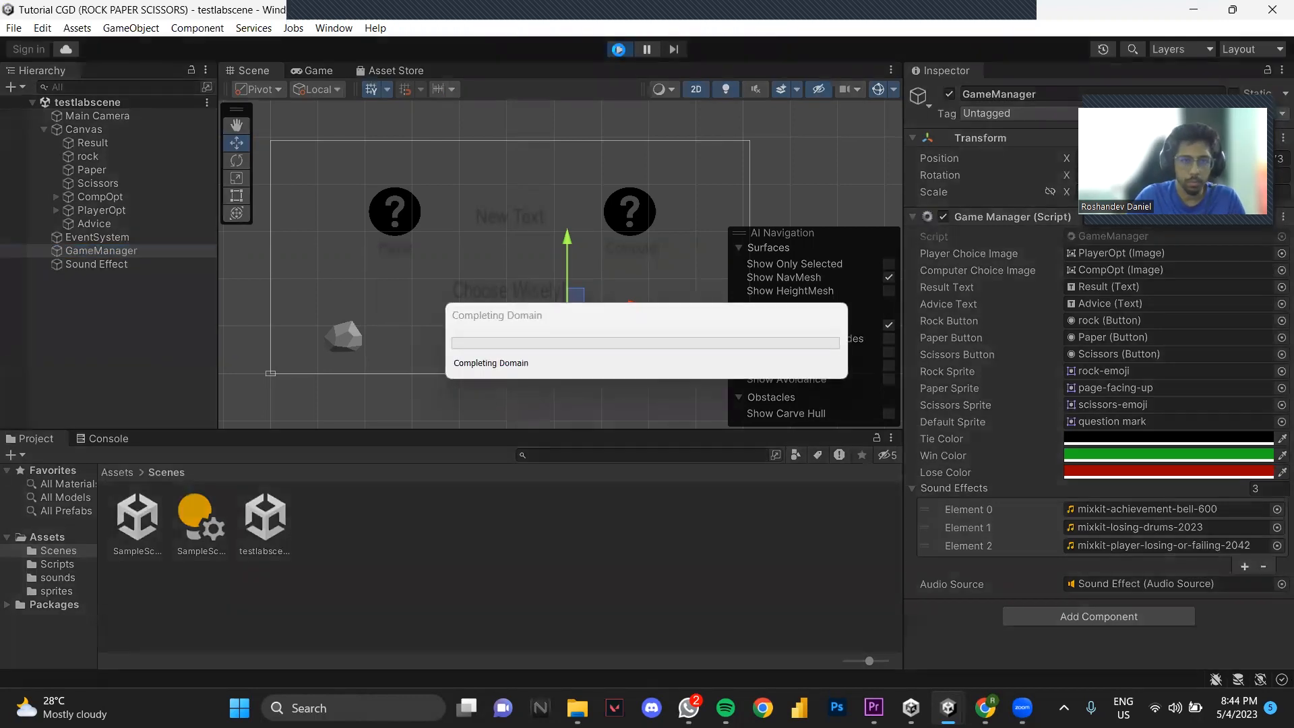